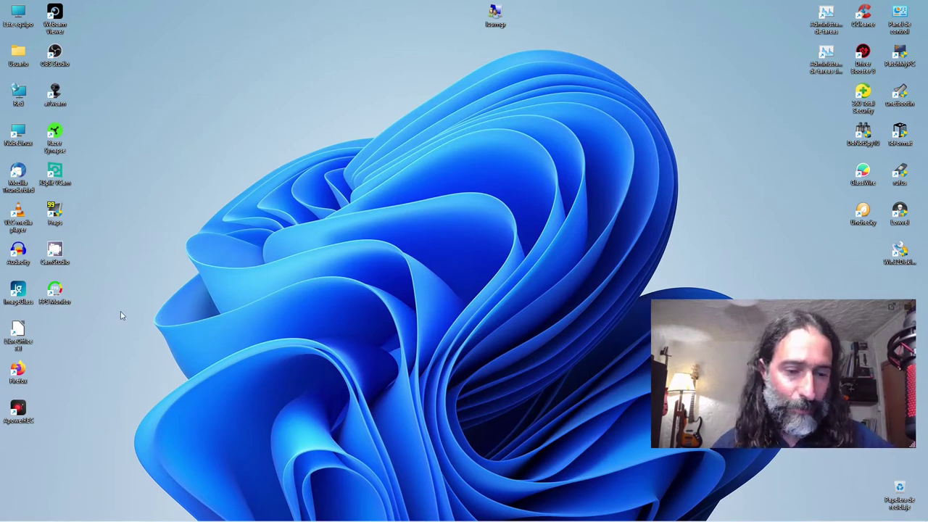
Step: Search the Start menu for lusrmgr.msc and run it as administrator
mouse_move(11, 516)
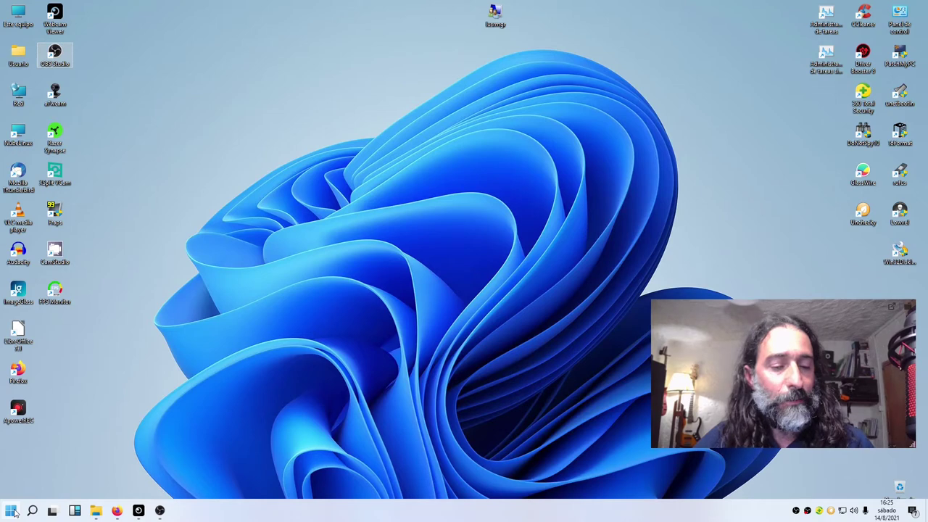
click(11, 512)
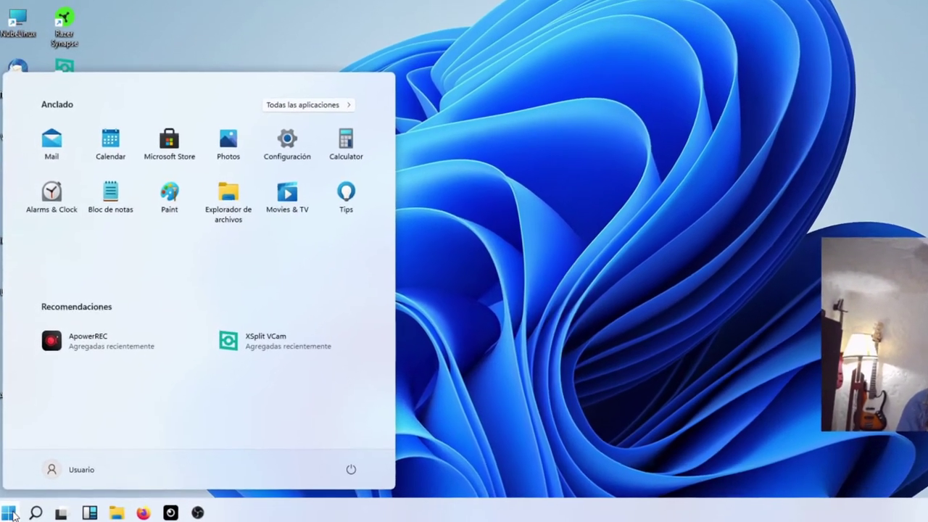
text(lusr)
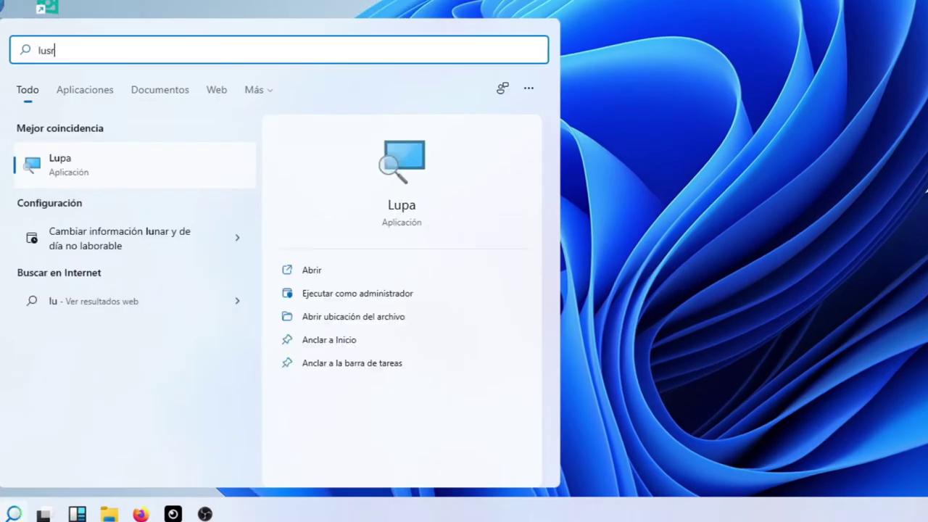
text(mgr.ms)
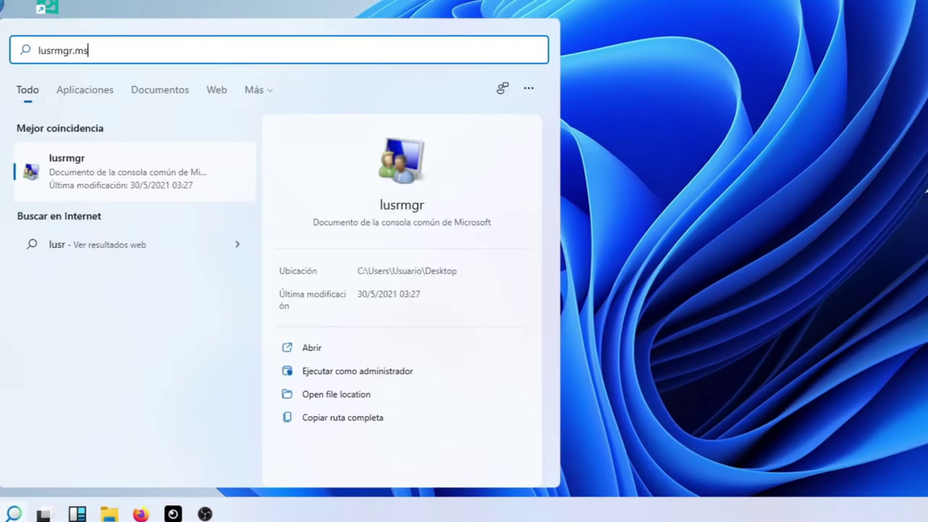
text(c)
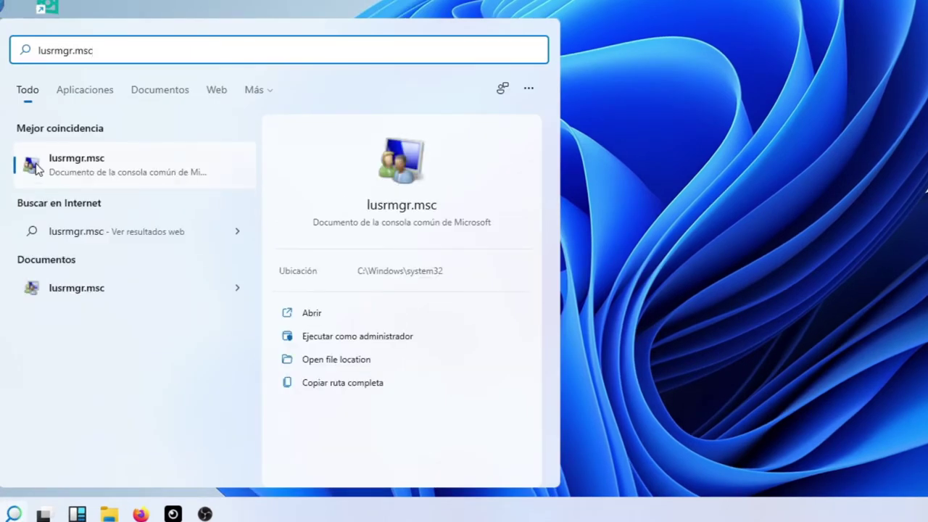
click(324, 338)
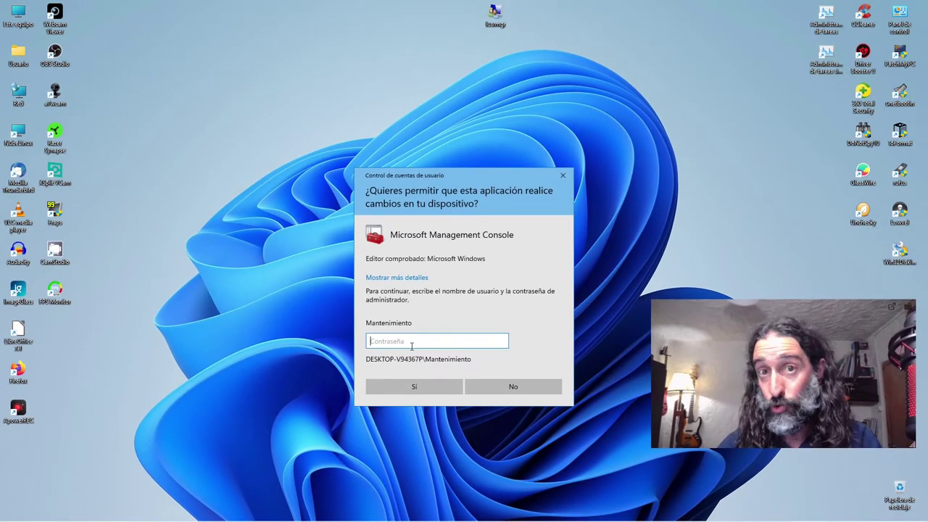
Step: Approve the UAC prompt with the administrator password, then close the opened console
text(a)
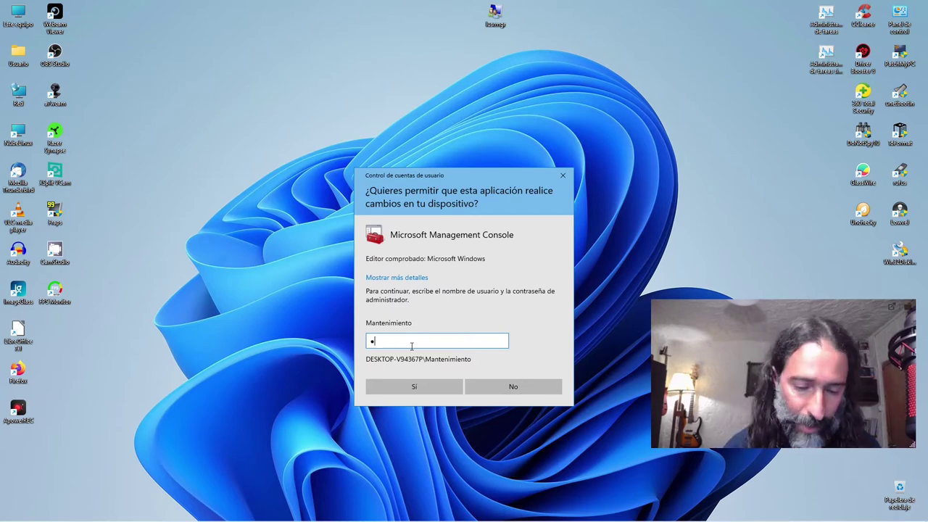
text(••••••••••••)
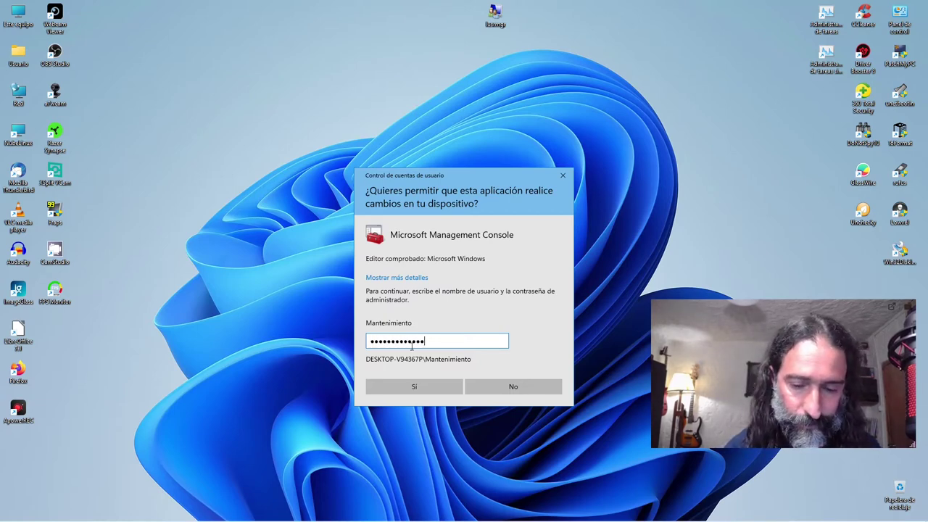
key(Return)
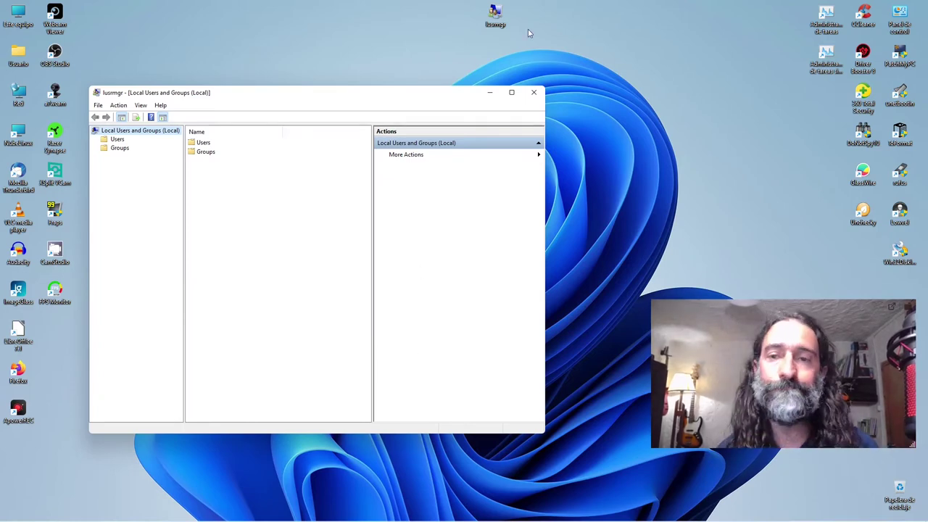
click(535, 93)
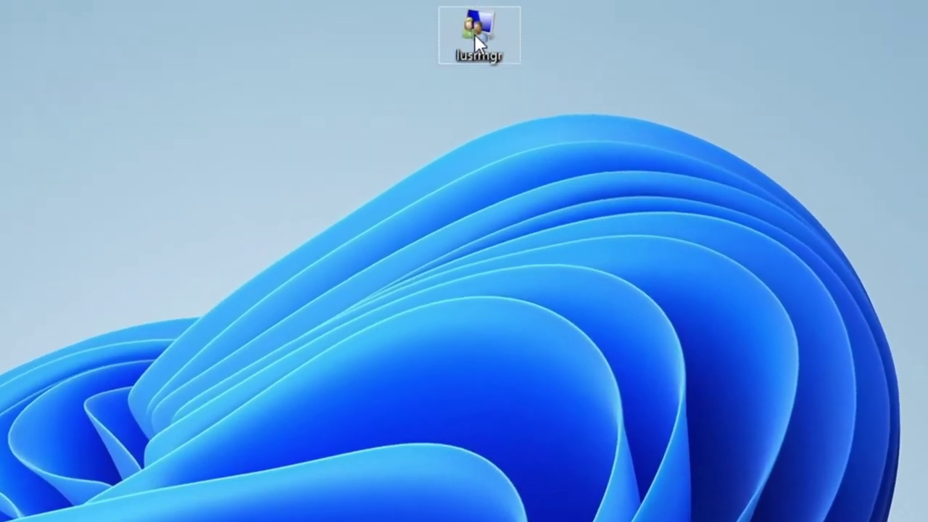
Step: Run the lusrmgr desktop shortcut as administrator and confirm with the admin password
right_click(474, 34)
click(554, 109)
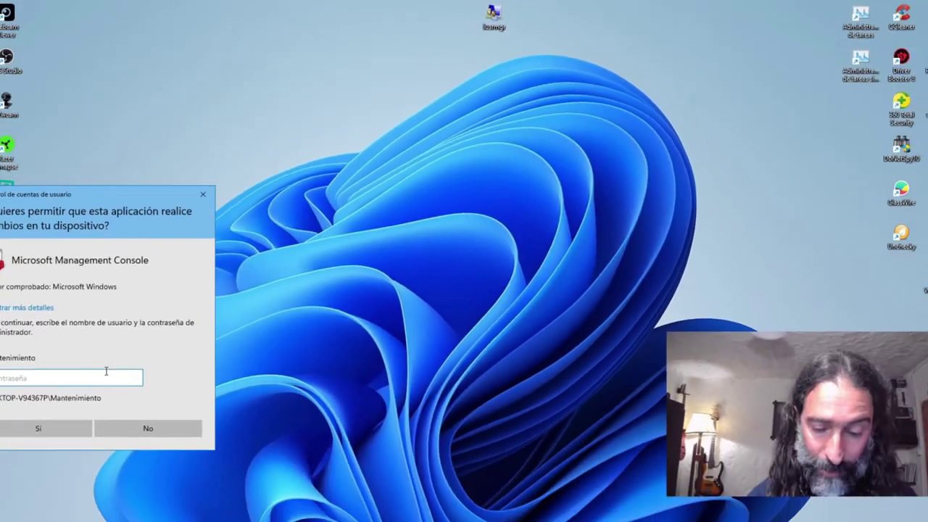
text(***)
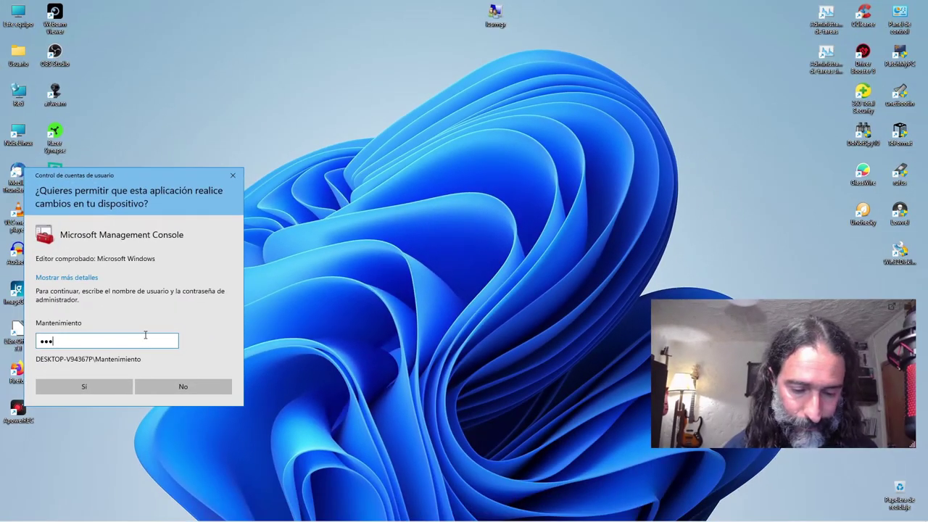
text(**********)
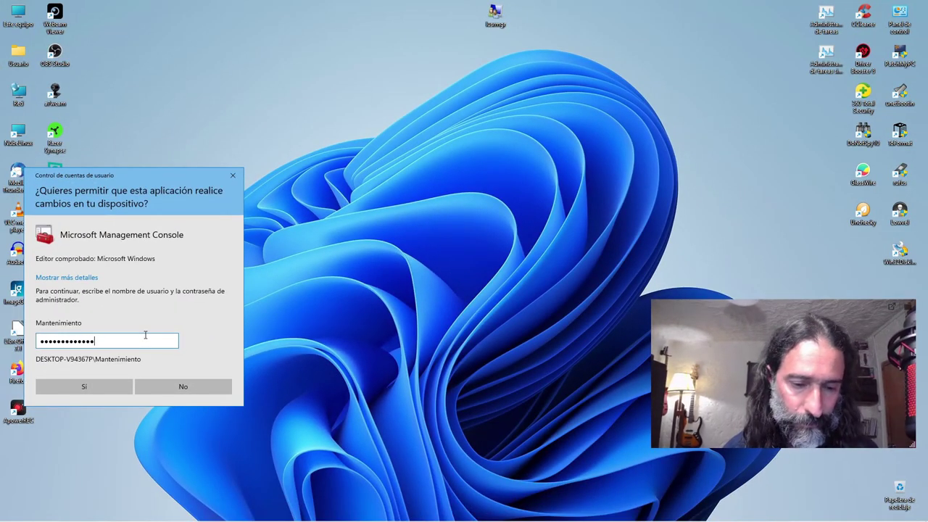
key(Return)
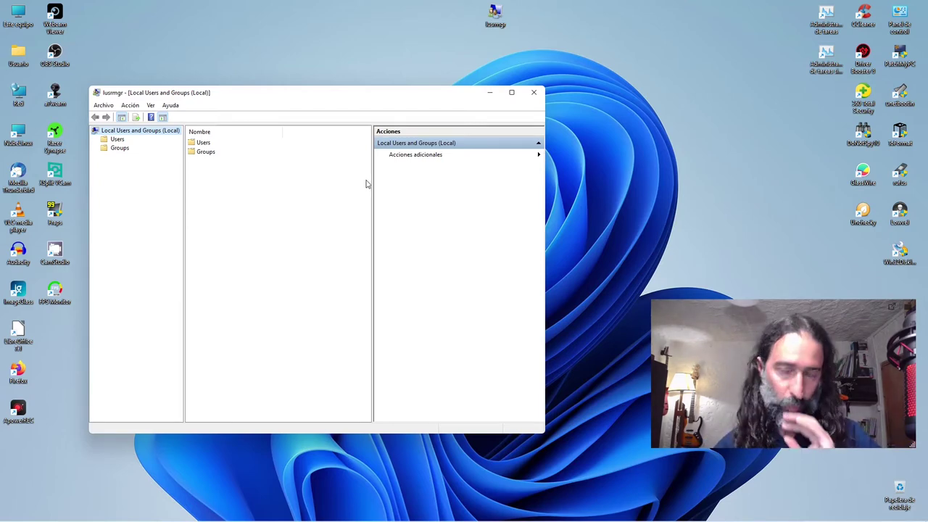
Step: Close the console and view the PC's About specifications through Este equipo > Propiedades
click(534, 92)
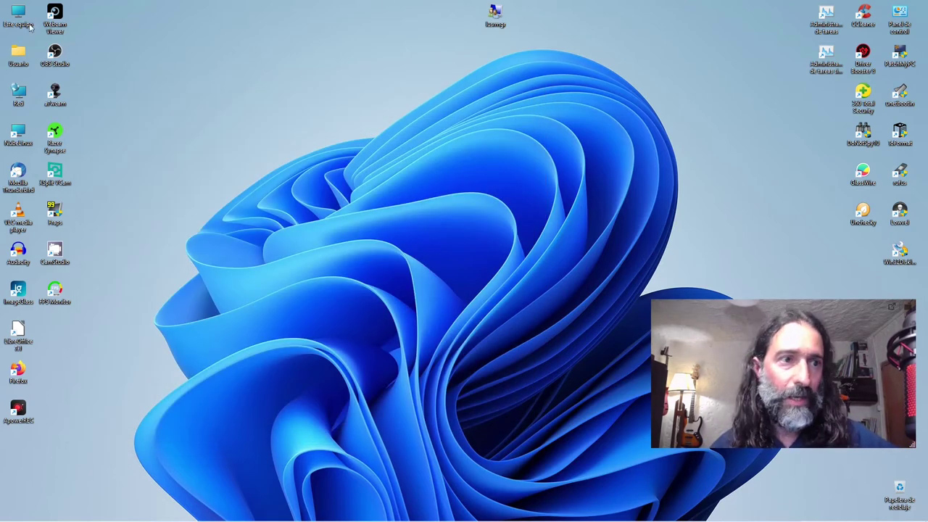
right_click(17, 19)
click(58, 133)
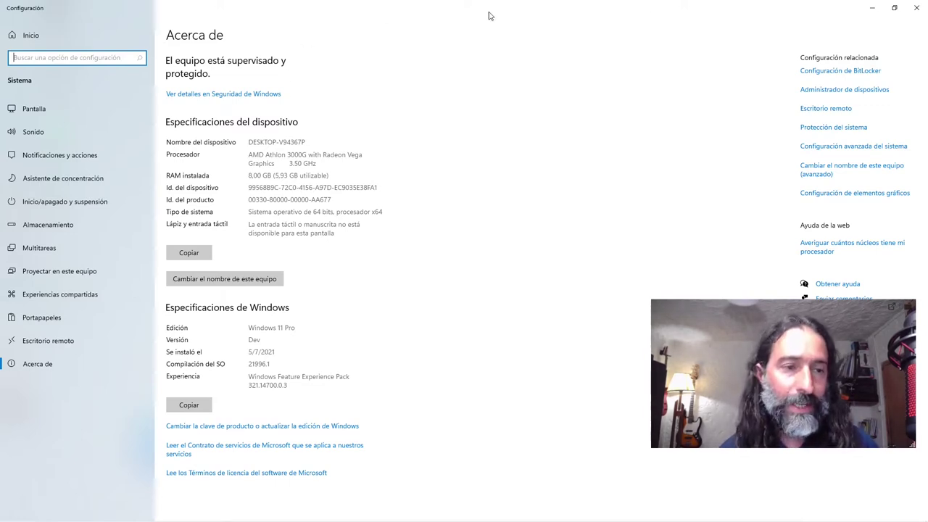
click(915, 8)
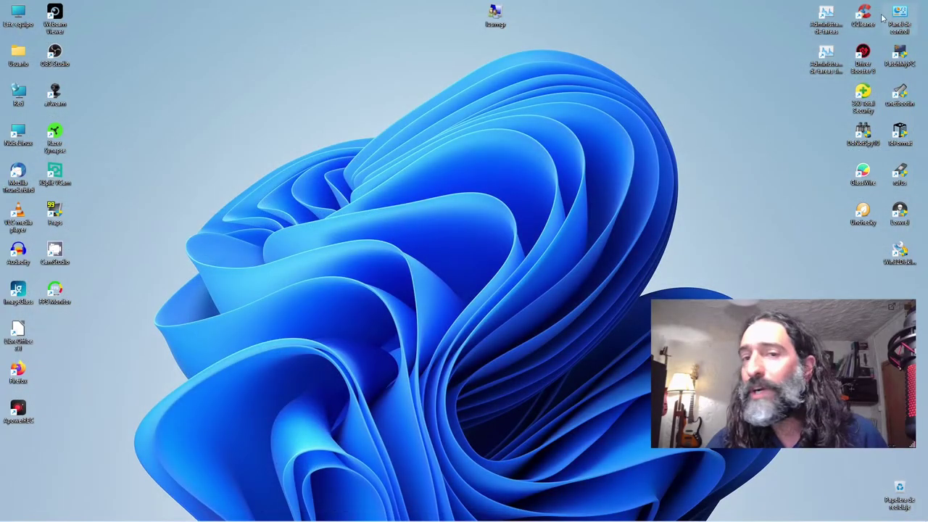
Step: Check the Personalization Background page from the desktop's Personalizar option, then close Settings
right_click(338, 125)
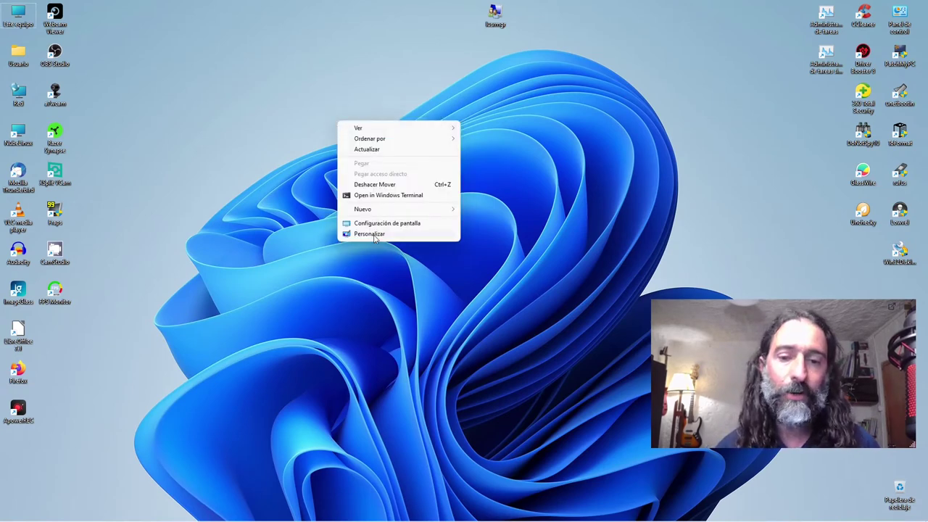
click(371, 234)
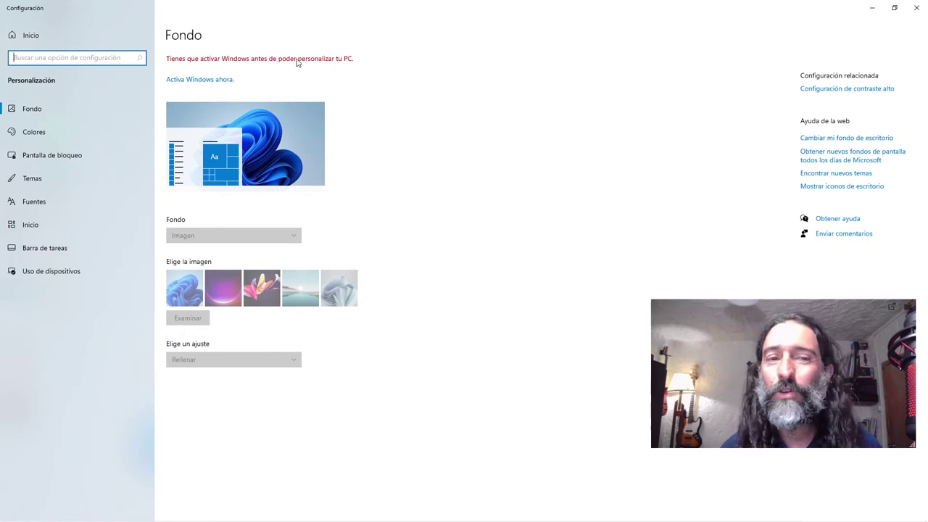
click(918, 8)
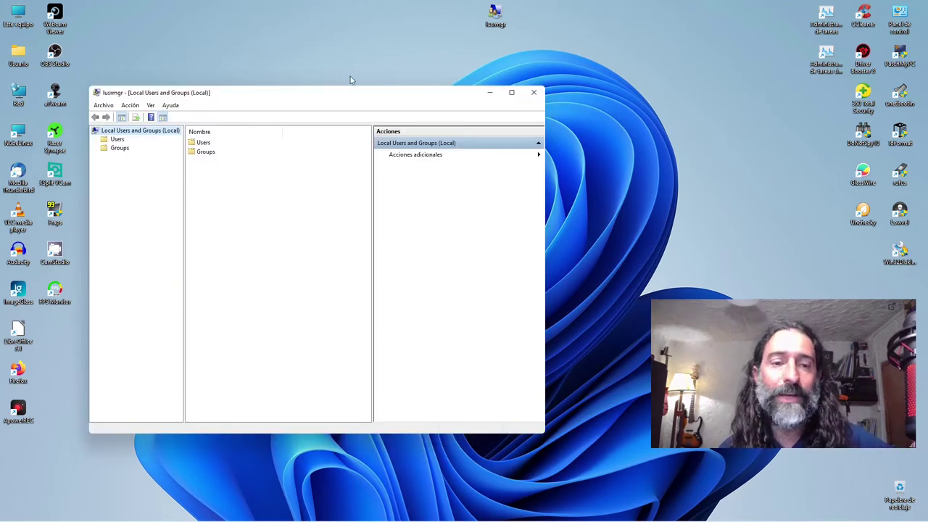
click(532, 94)
double_click(495, 16)
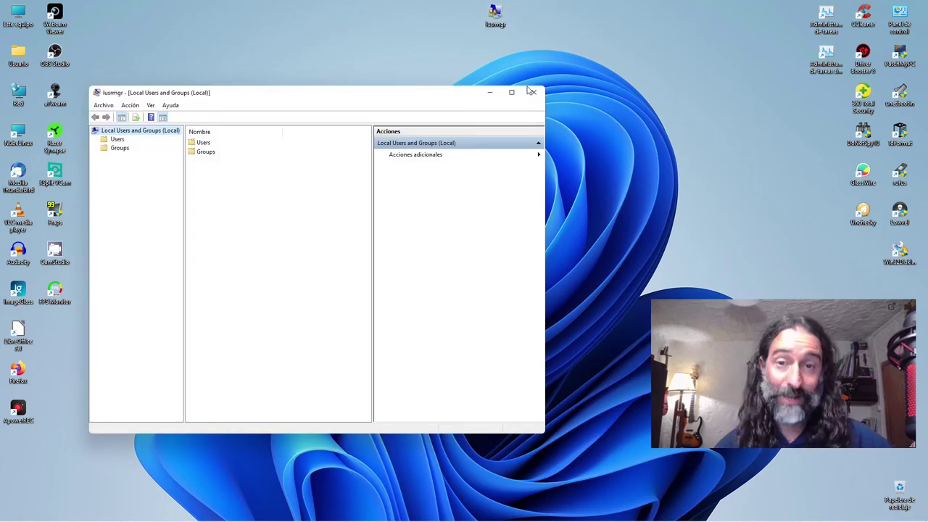
click(534, 93)
click(534, 94)
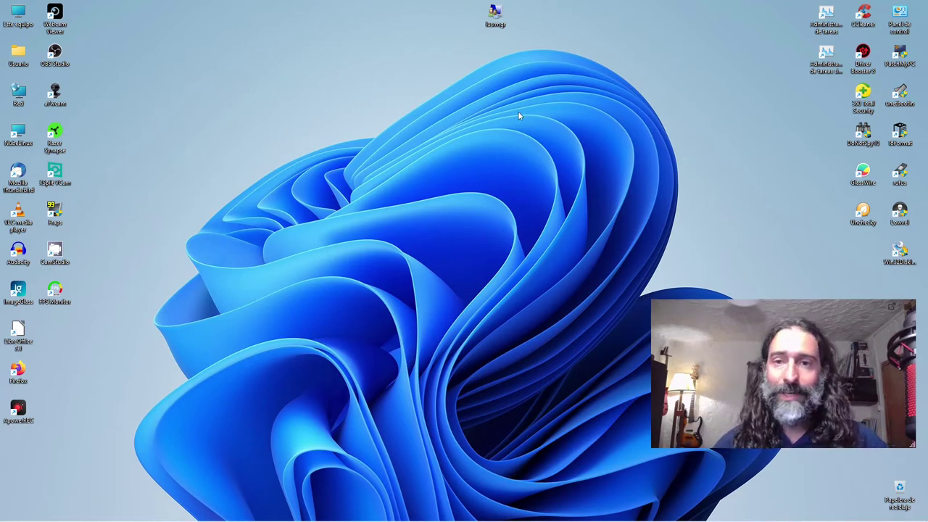
double_click(495, 13)
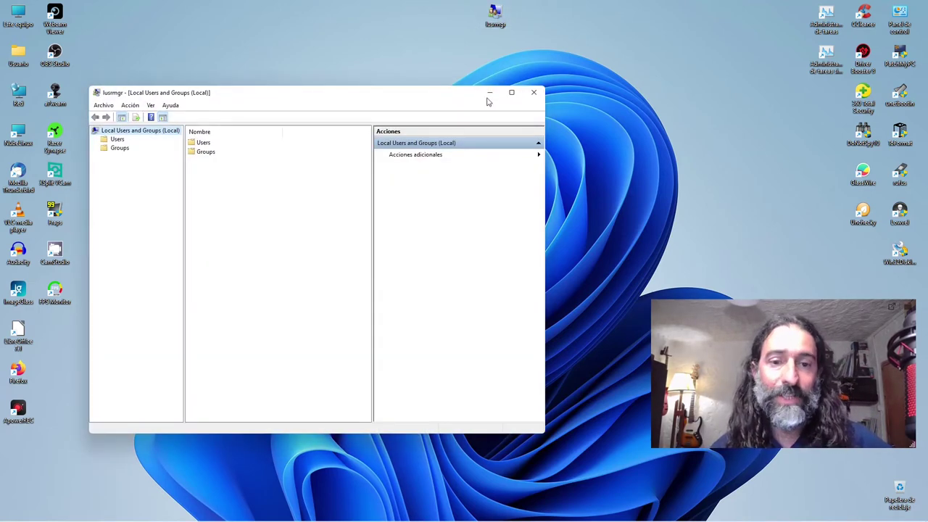
click(534, 93)
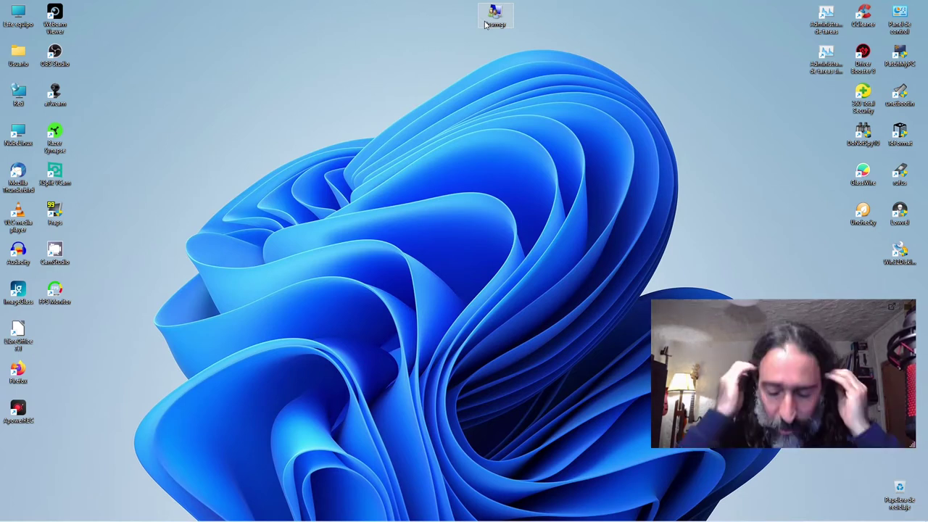
Step: Open lusrmgr, show the Users folder, and widen the Name column to full account names
double_click(489, 20)
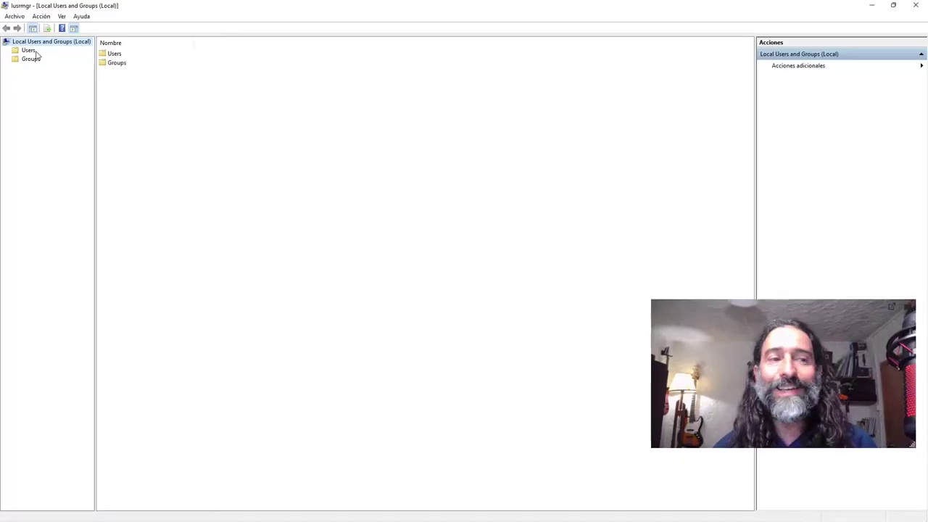
click(34, 52)
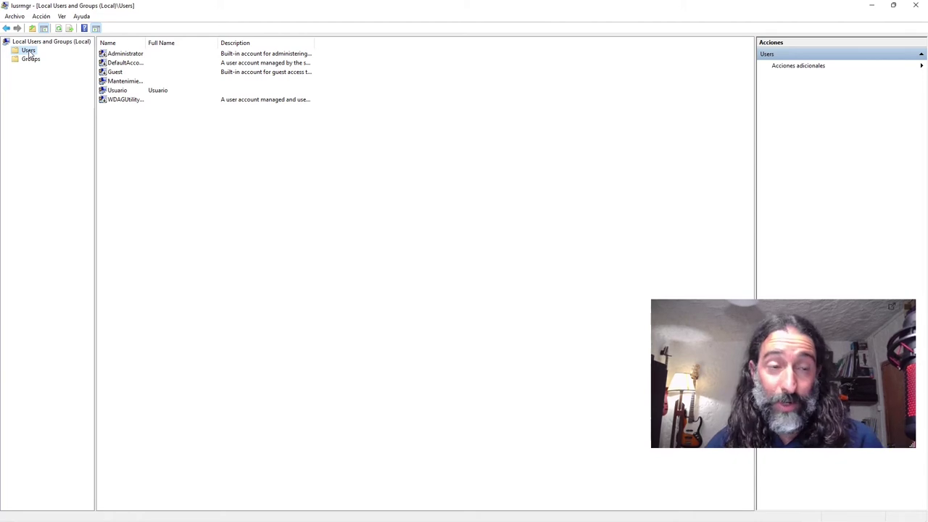
click(36, 42)
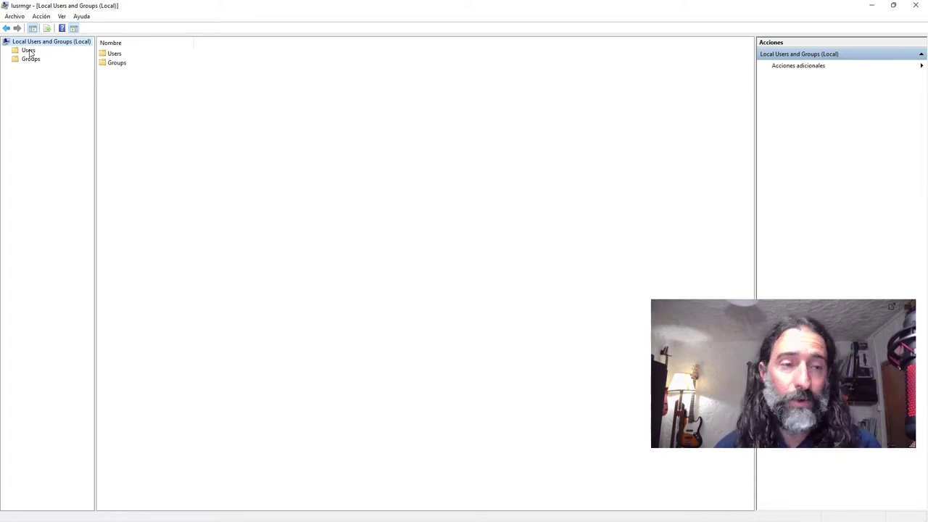
click(28, 51)
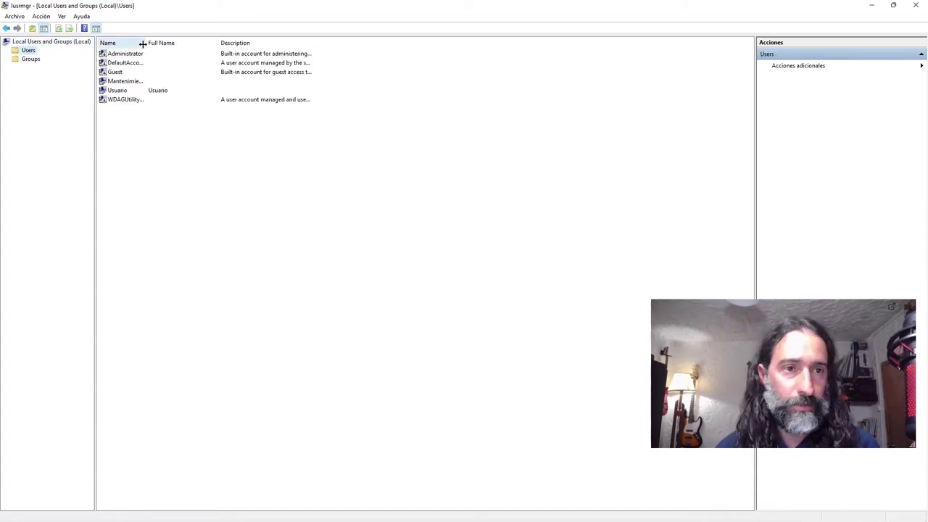
drag(143, 43, 211, 46)
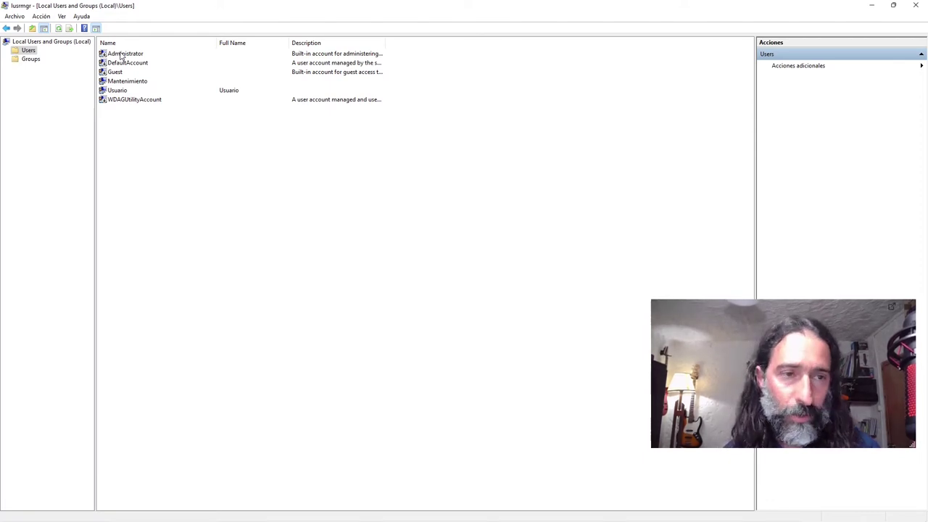
double_click(120, 56)
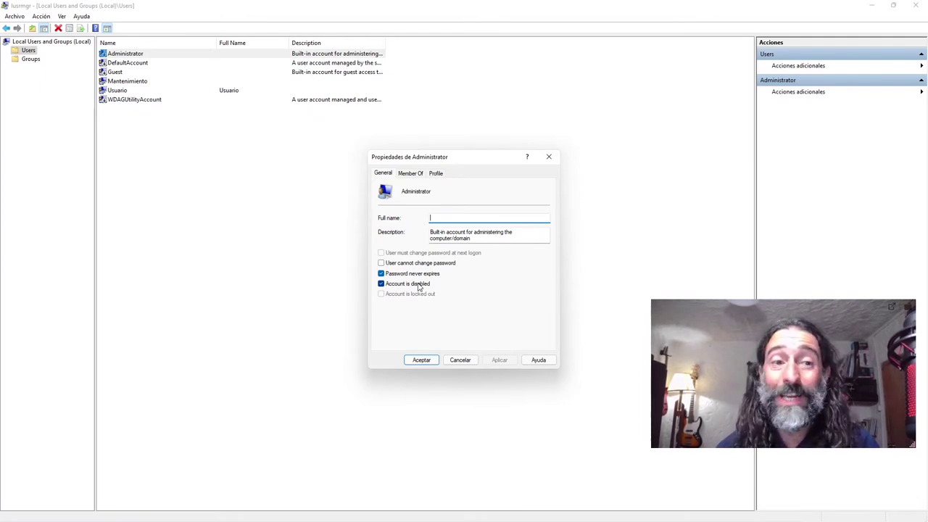
click(549, 158)
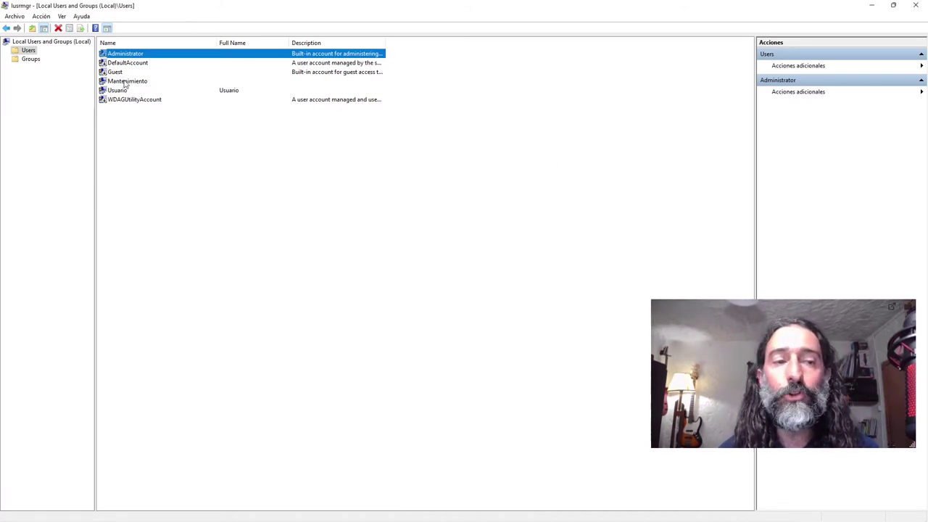
click(120, 82)
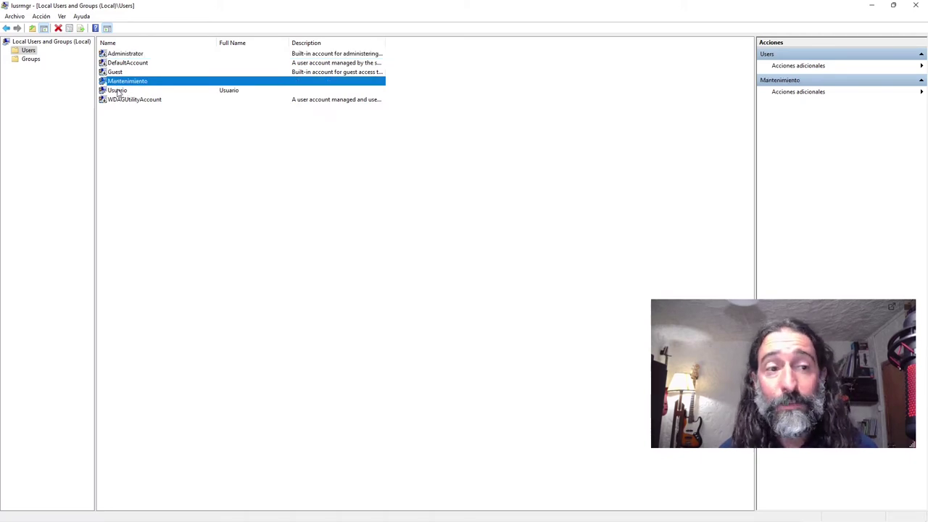
click(119, 90)
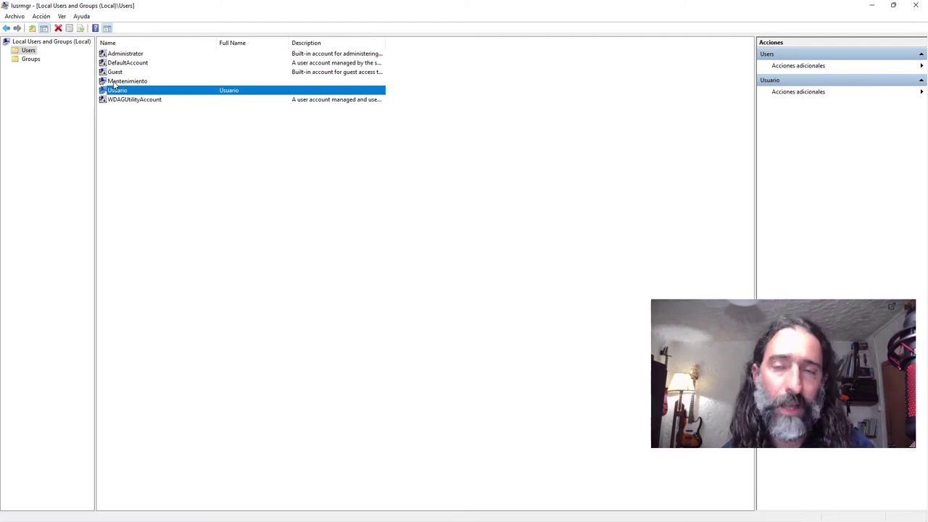
click(120, 82)
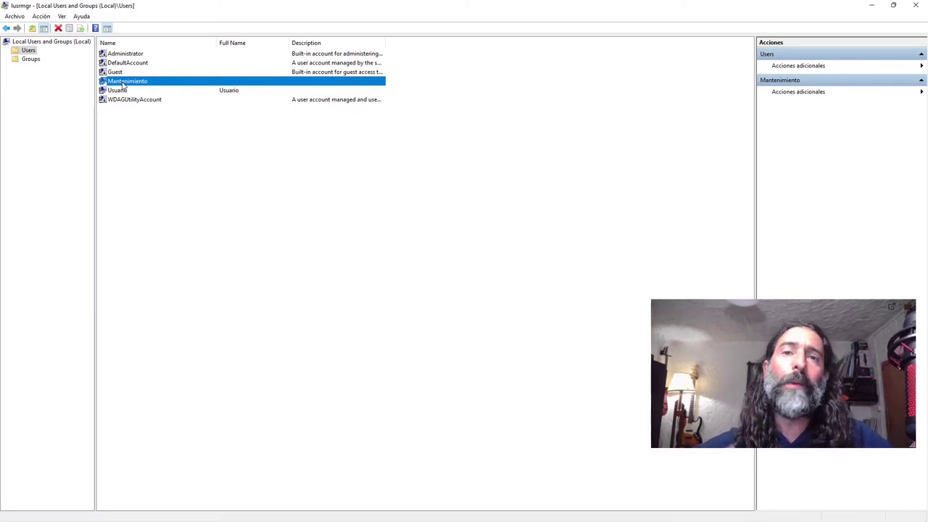
click(119, 91)
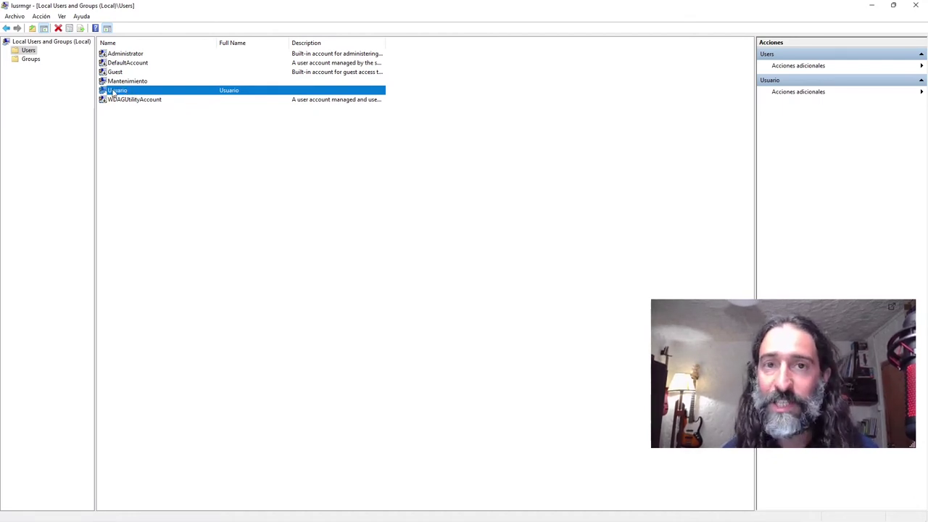
click(125, 82)
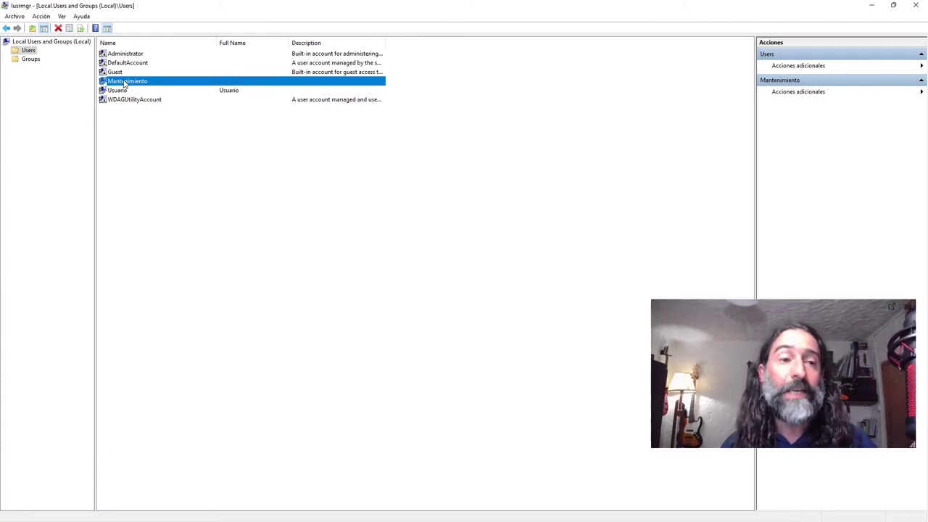
click(150, 144)
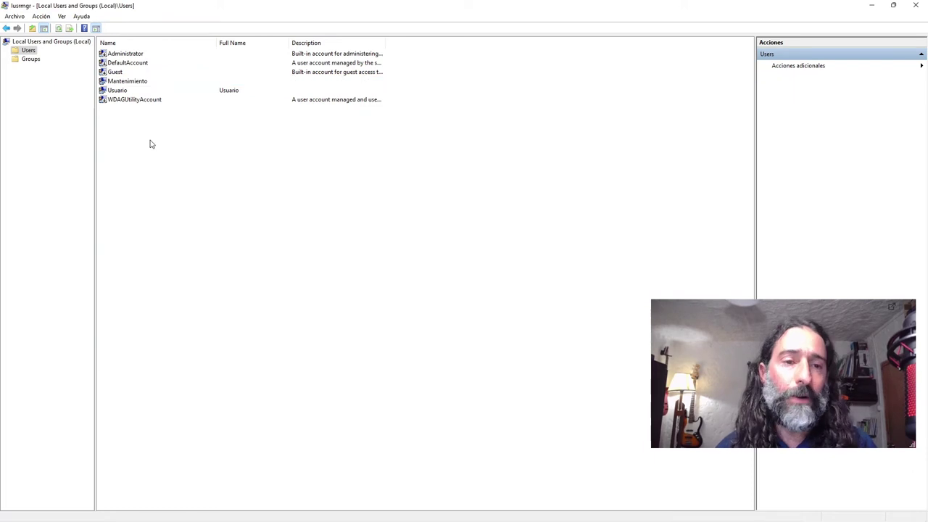
double_click(124, 92)
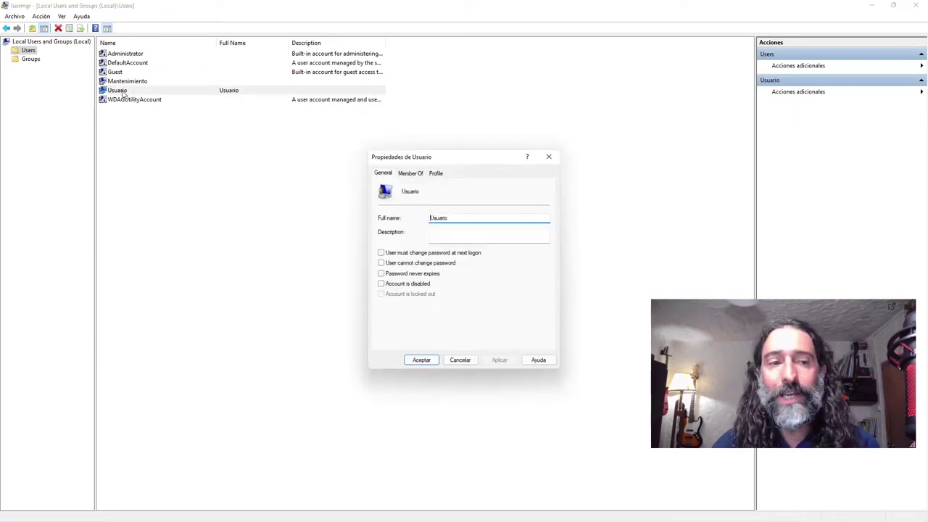
click(411, 174)
drag(408, 160, 361, 151)
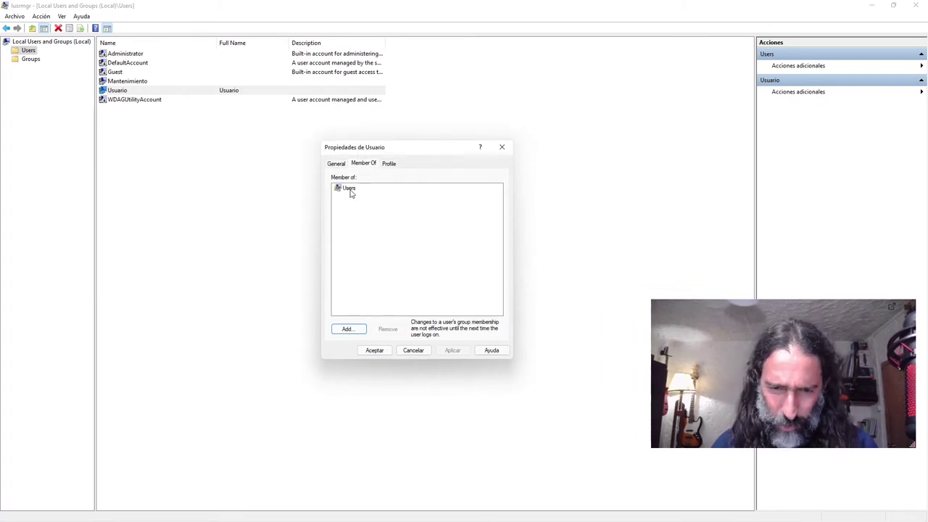
click(502, 147)
double_click(119, 92)
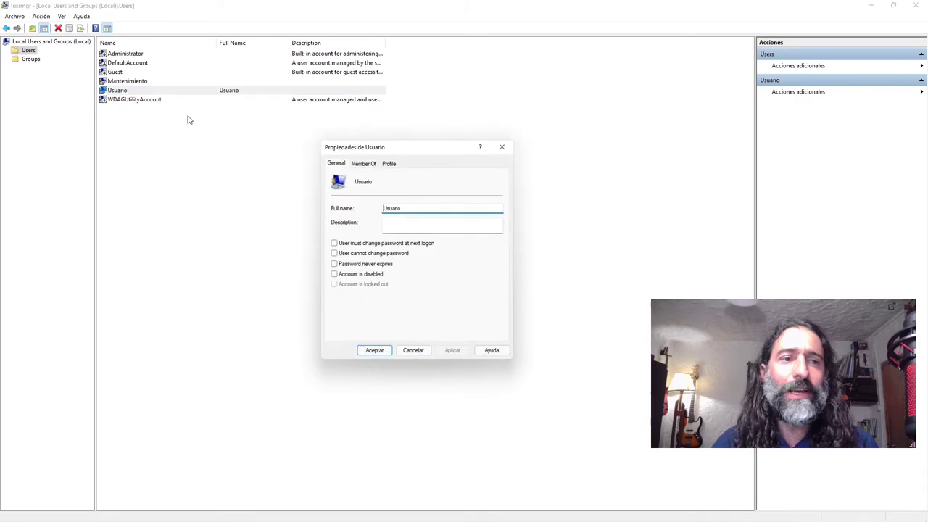
click(365, 164)
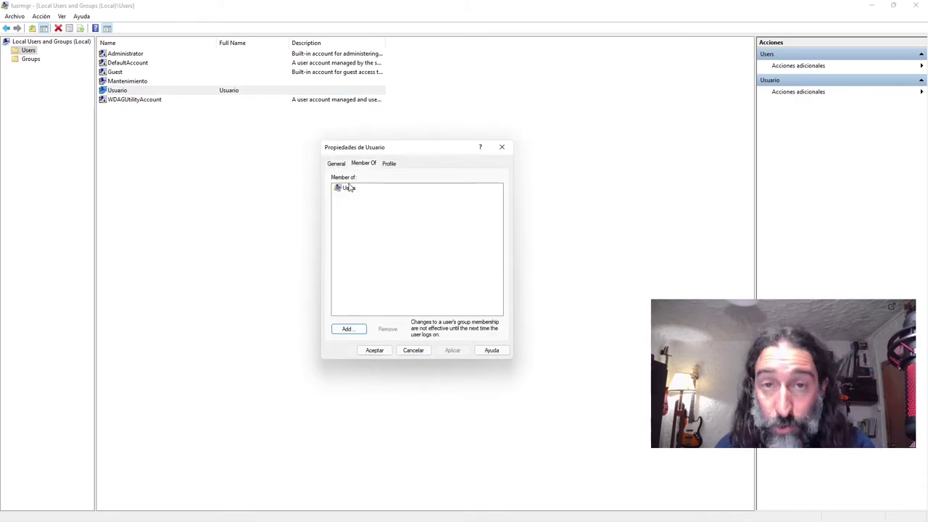
click(502, 147)
double_click(128, 81)
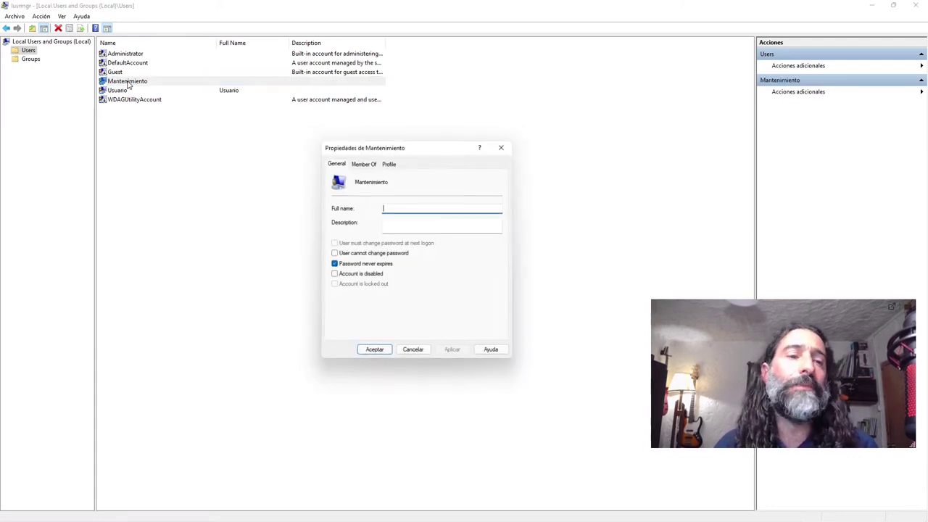
click(364, 164)
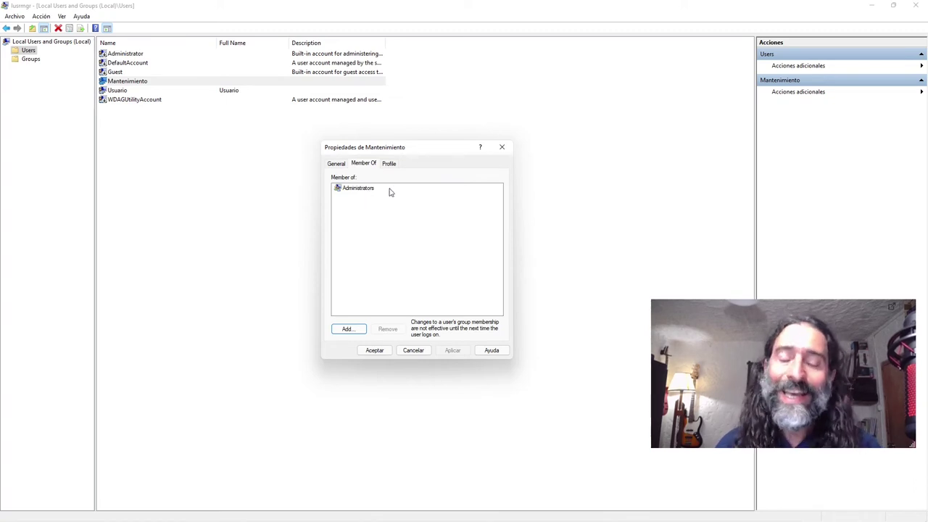
click(502, 147)
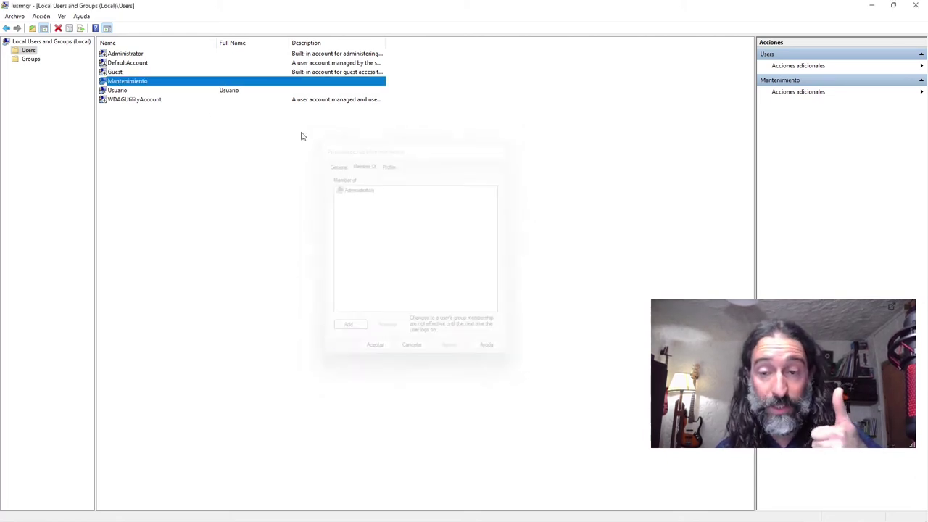
double_click(117, 91)
click(365, 163)
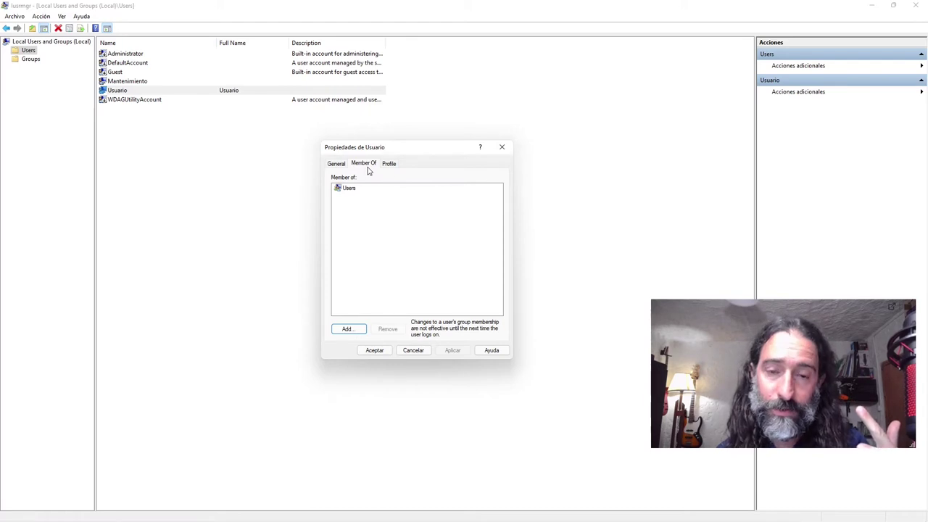
click(502, 148)
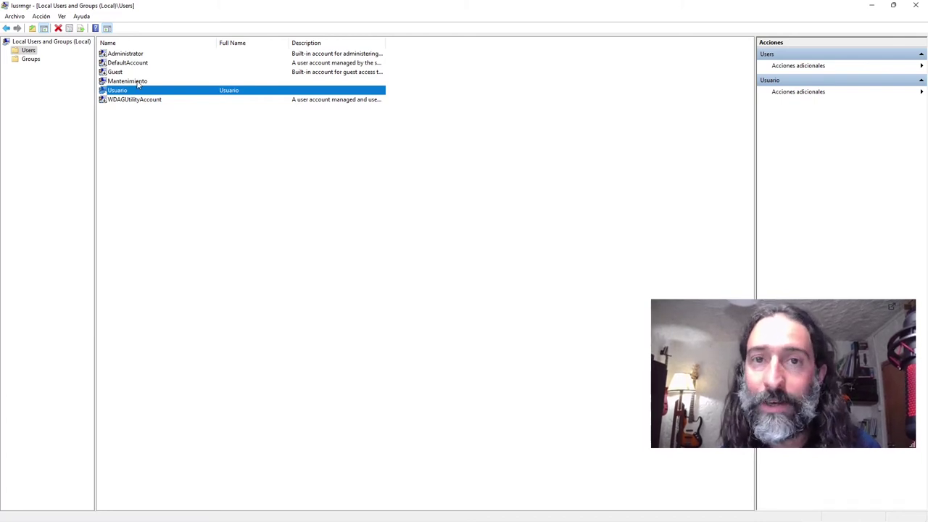
click(148, 154)
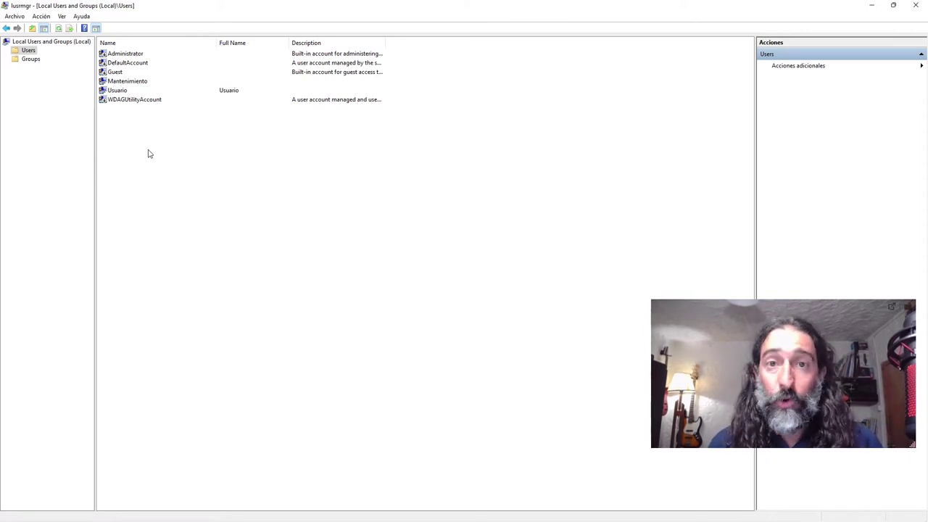
Step: Start a new local user with the user name, full name and description 'Este es el usuario de mi tío'
right_click(149, 154)
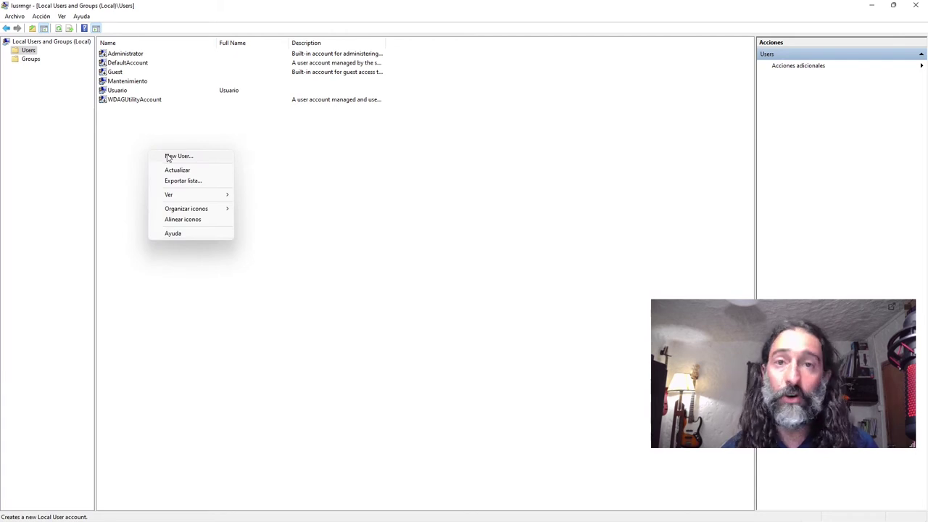
click(168, 156)
drag(405, 177, 319, 178)
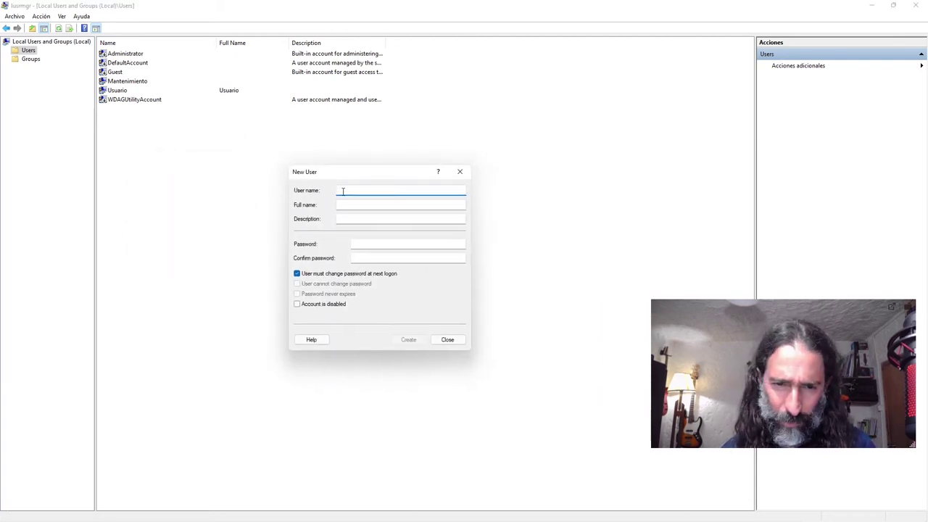
text(Jorge)
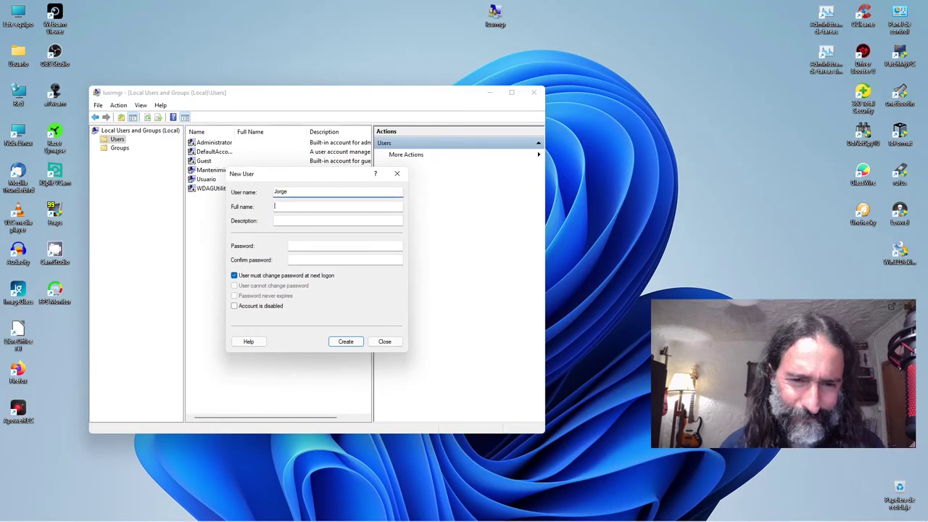
key(Tab)
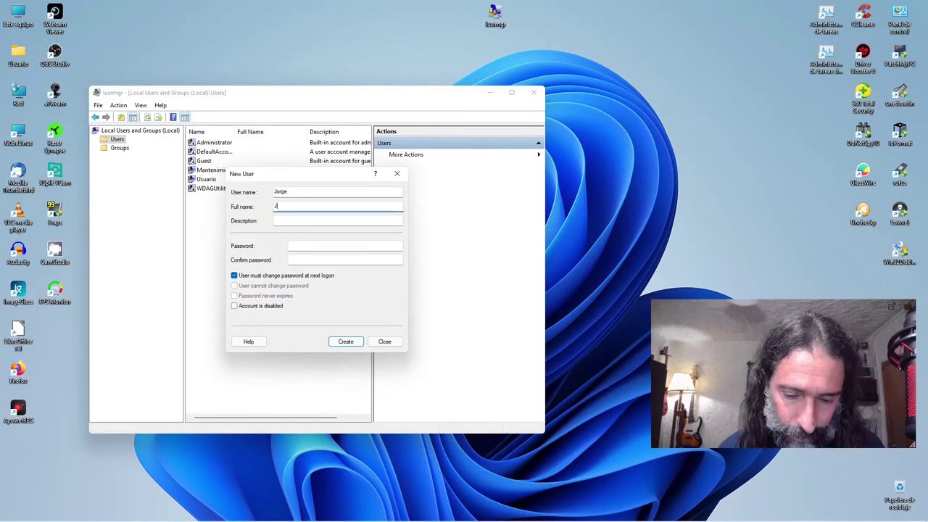
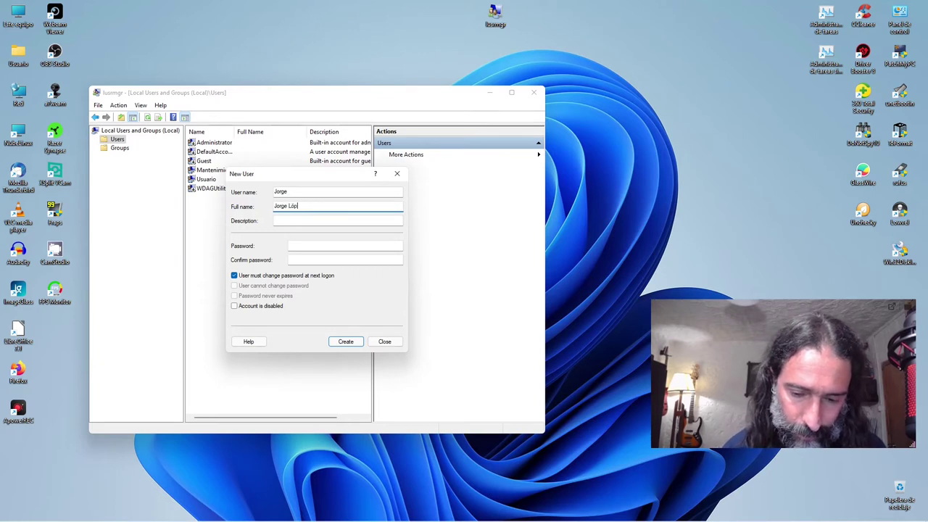
click(326, 219)
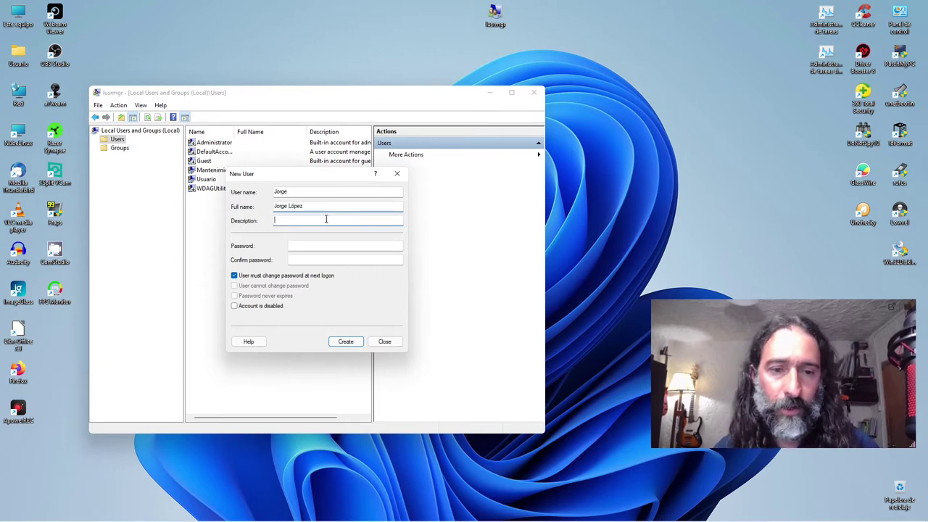
text(Es)
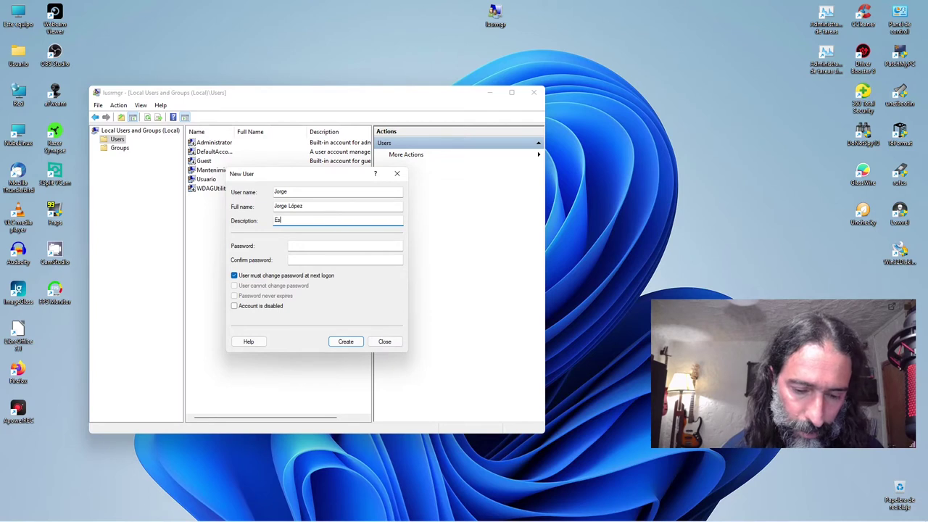
text(te es el usuario de mi t)
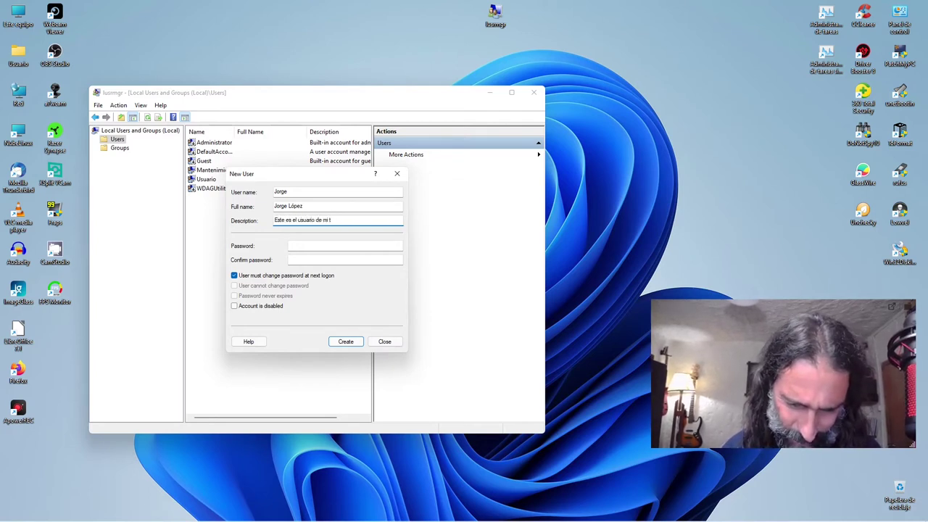
text(ío)
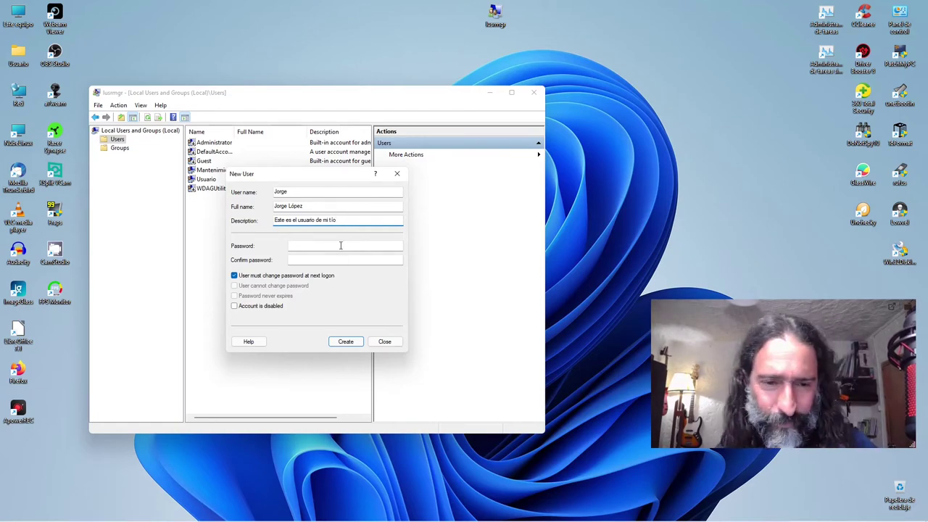
Step: Enter and confirm the password, turn off the next-logon change requirement, create the account and close the form
click(342, 245)
text(1234)
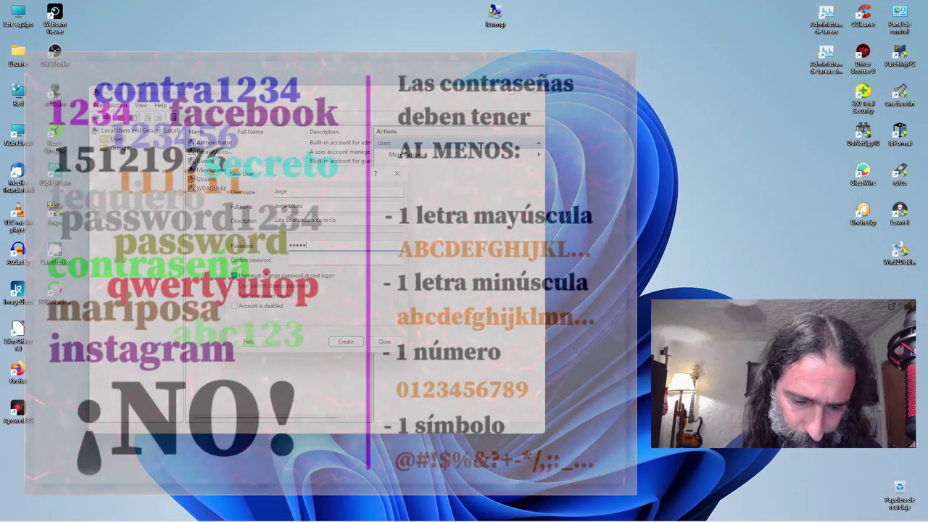
text(6789)
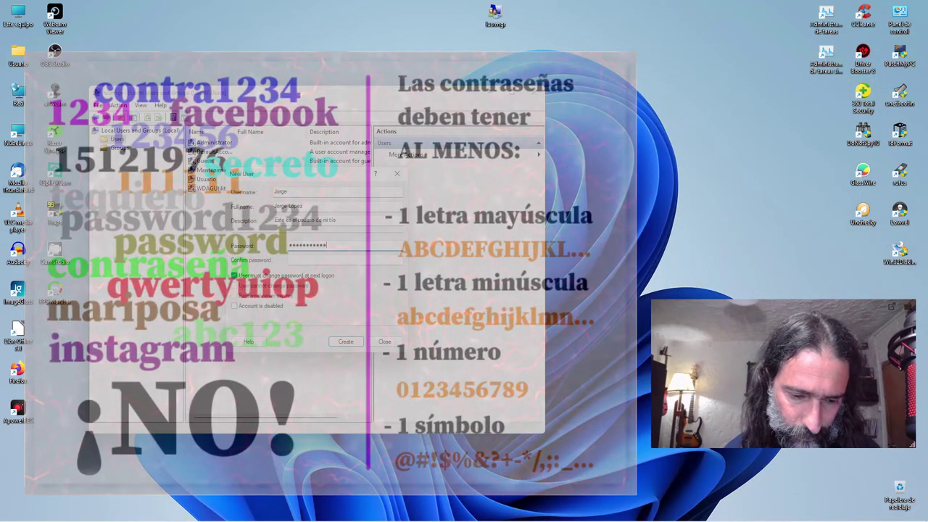
key(Tab)
text(1234)
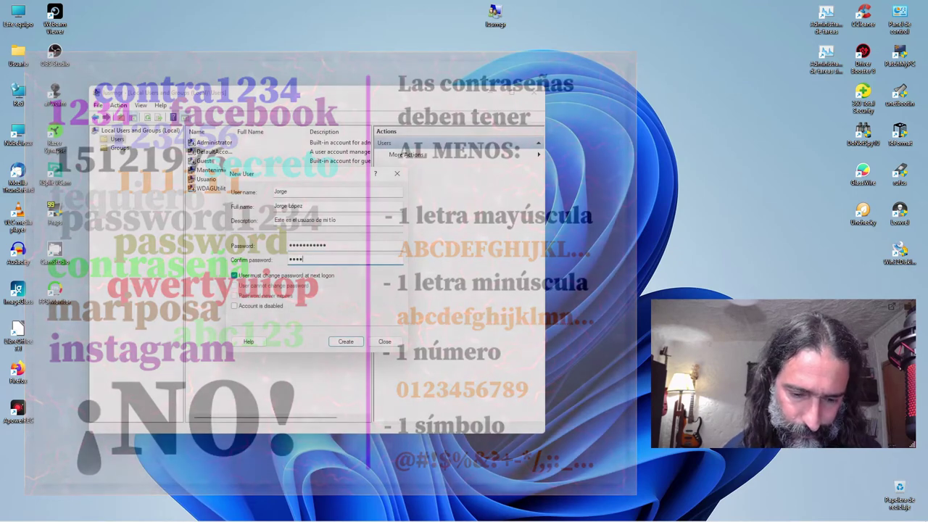
text(5678901)
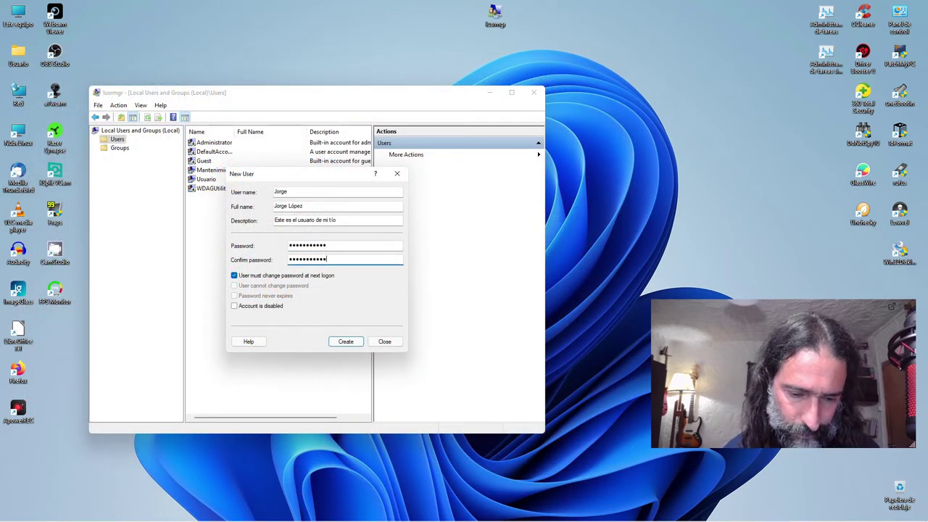
click(298, 277)
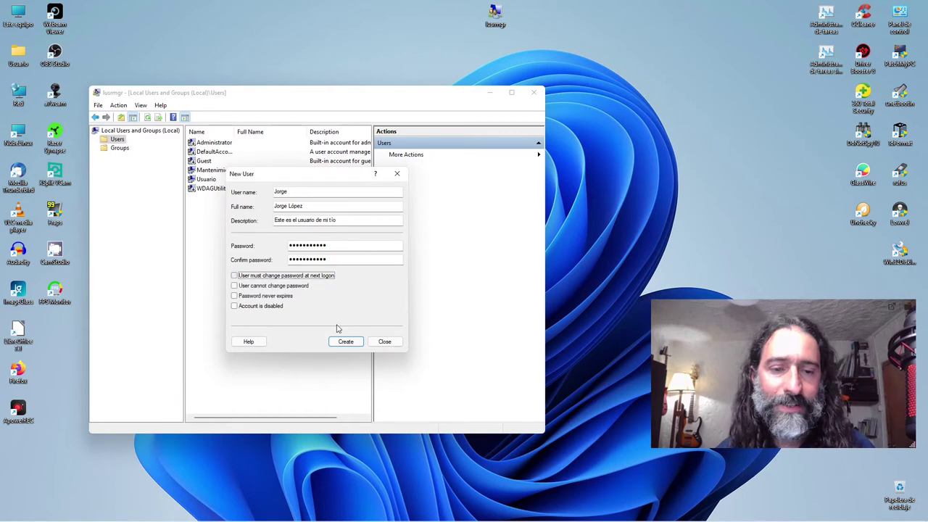
click(346, 342)
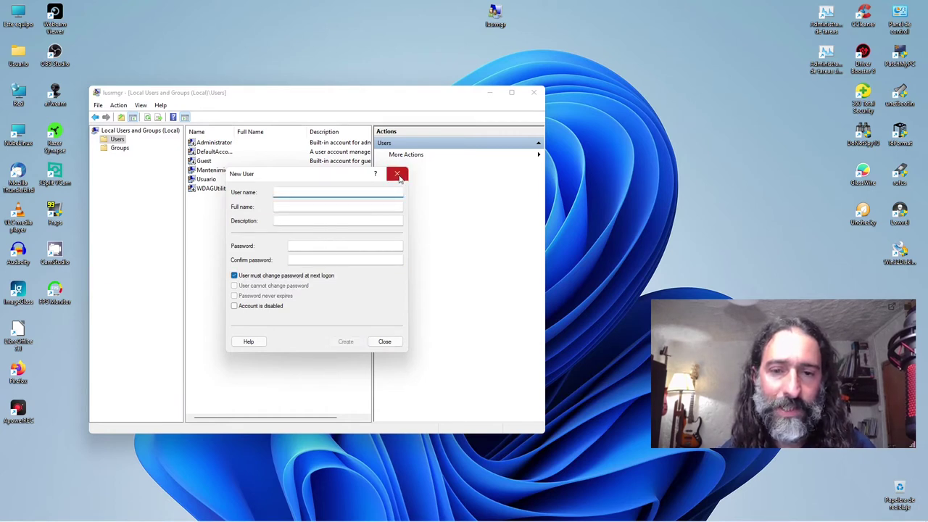
click(396, 174)
Step: Verify the new account's Member Of tab lists only Users, then maximize the console window
click(211, 171)
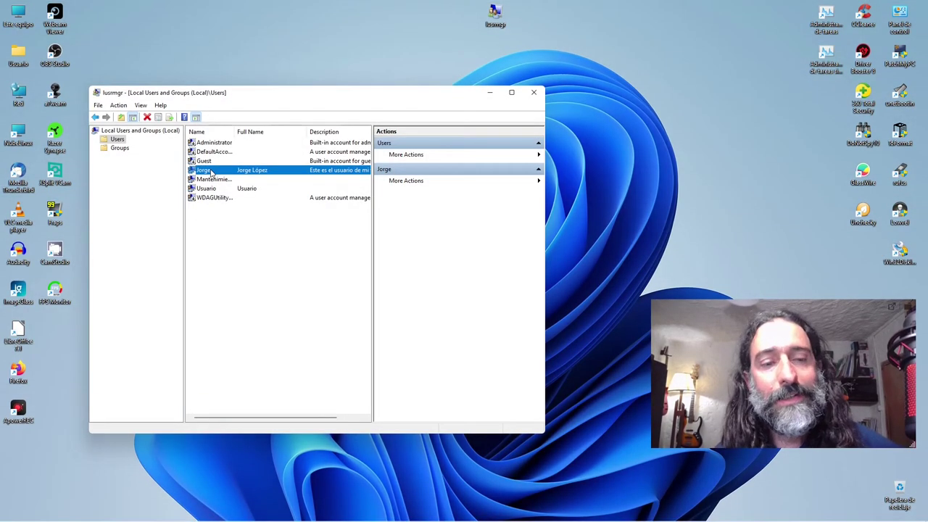
double_click(210, 171)
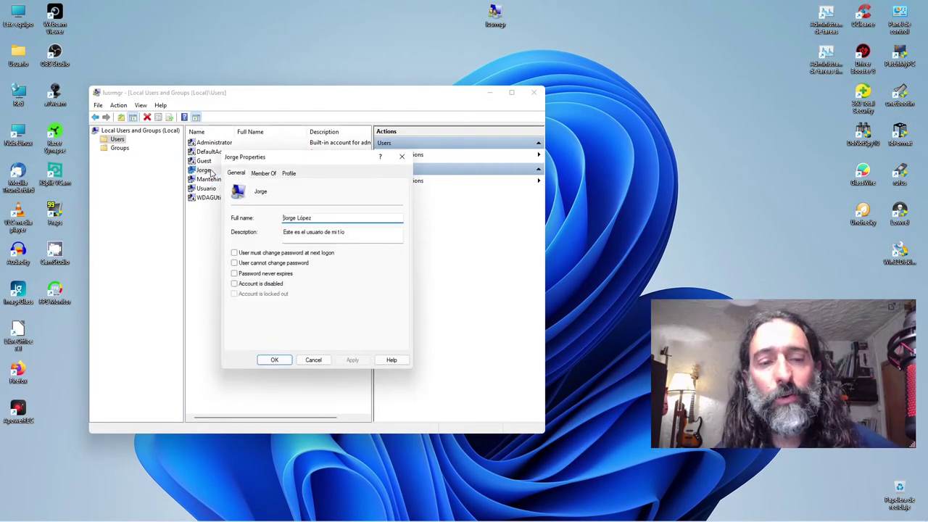
click(264, 176)
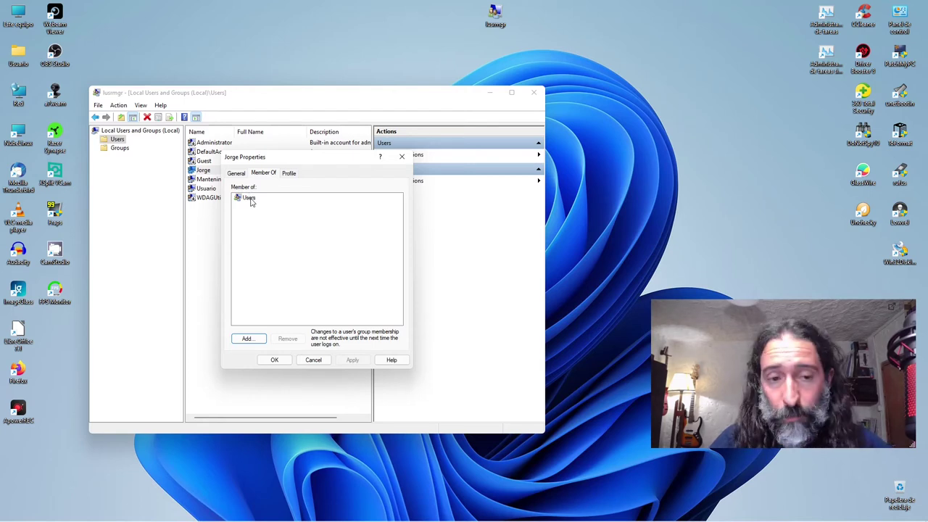
click(319, 361)
click(261, 310)
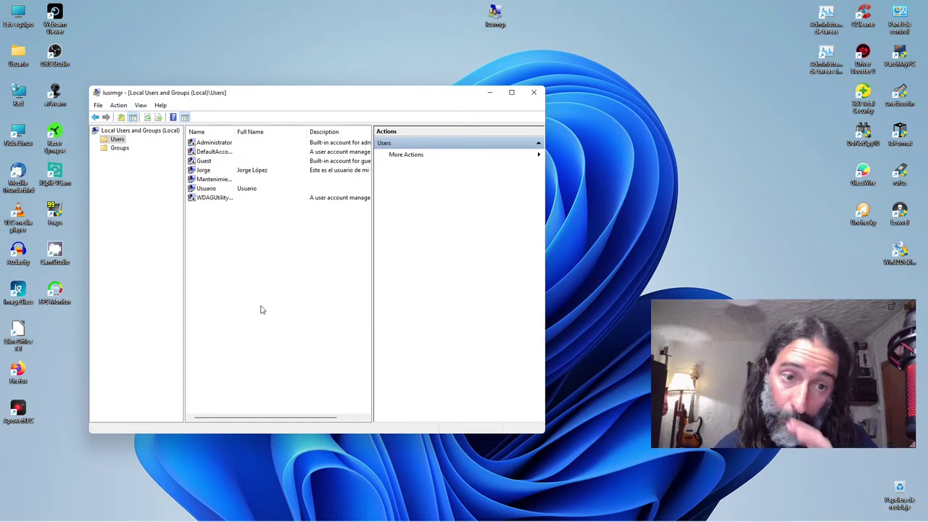
click(207, 171)
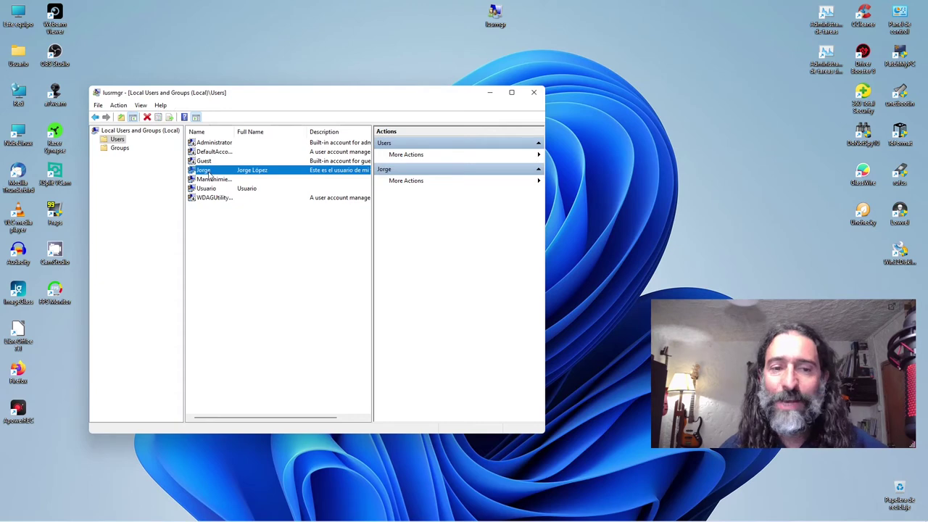
click(512, 93)
click(265, 101)
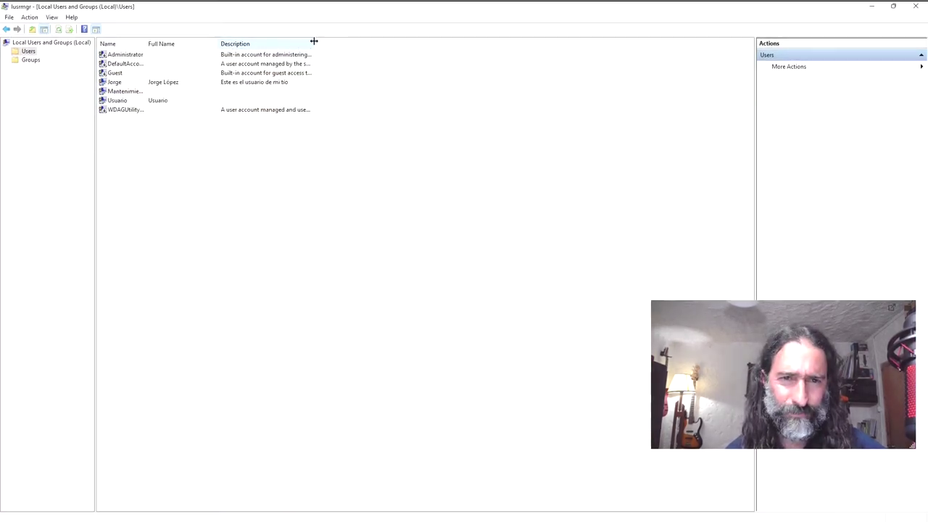
Step: Widen the Description and Name columns, then start new user Administreitor with description 'Dis is de administretor of de pisi'
drag(314, 42, 583, 44)
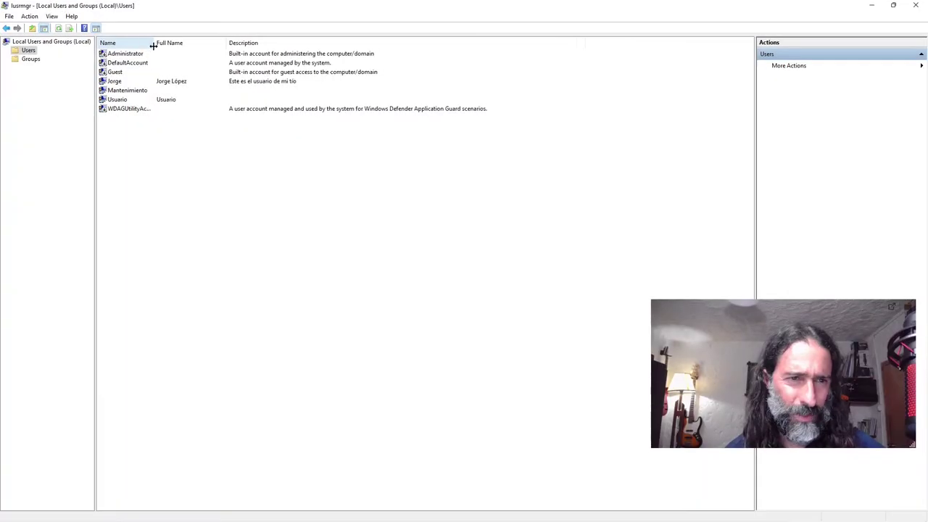
double_click(146, 42)
right_click(244, 191)
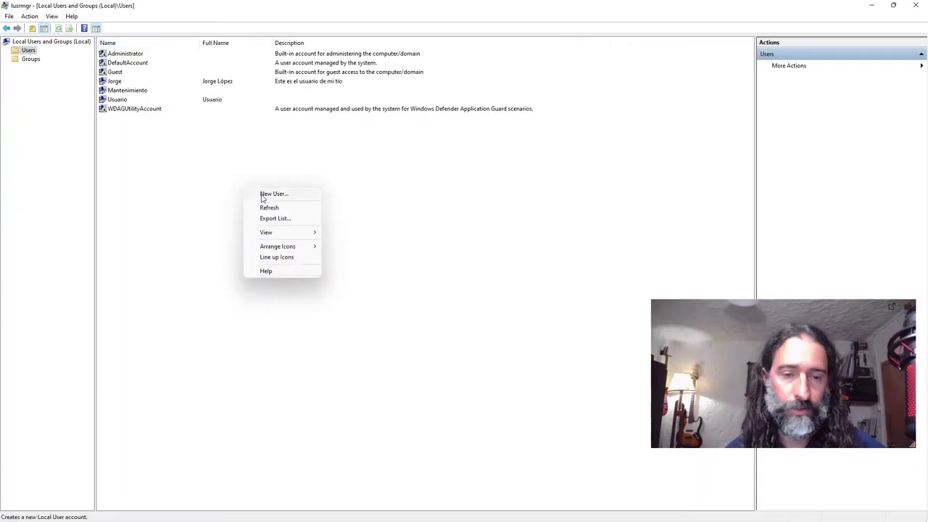
click(263, 195)
drag(425, 177, 296, 177)
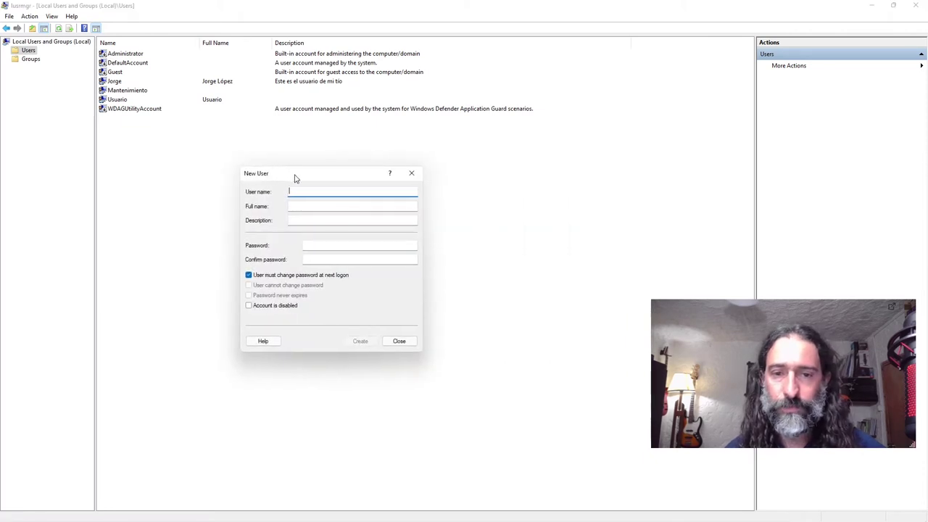
text(Administrator)
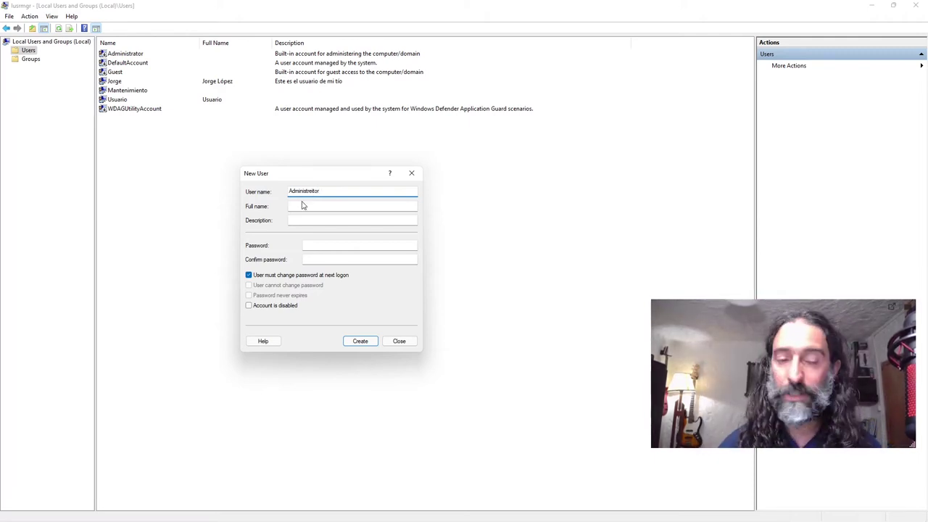
click(303, 206)
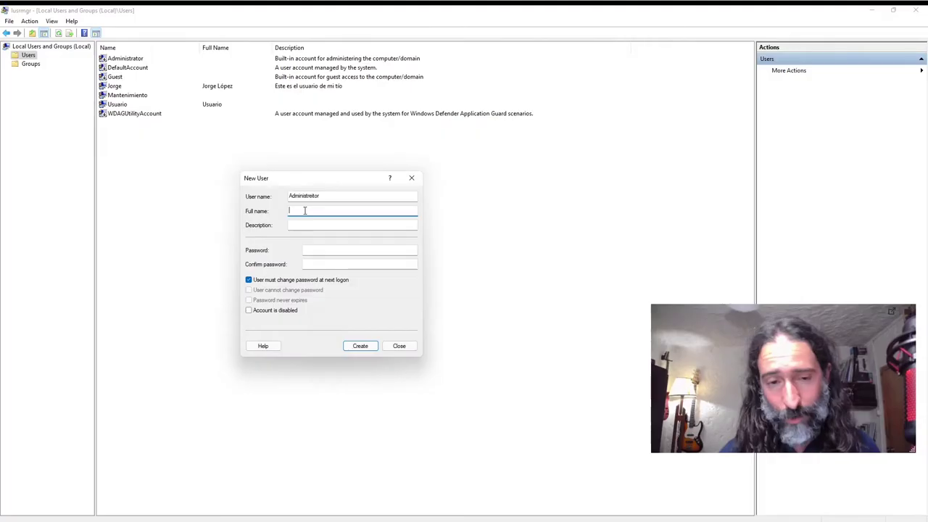
text(Dis is de)
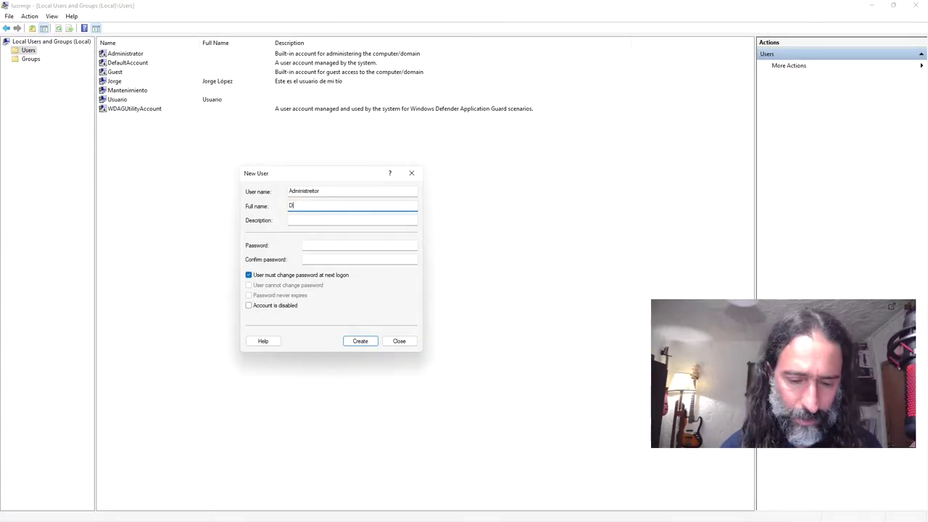
text( administret)
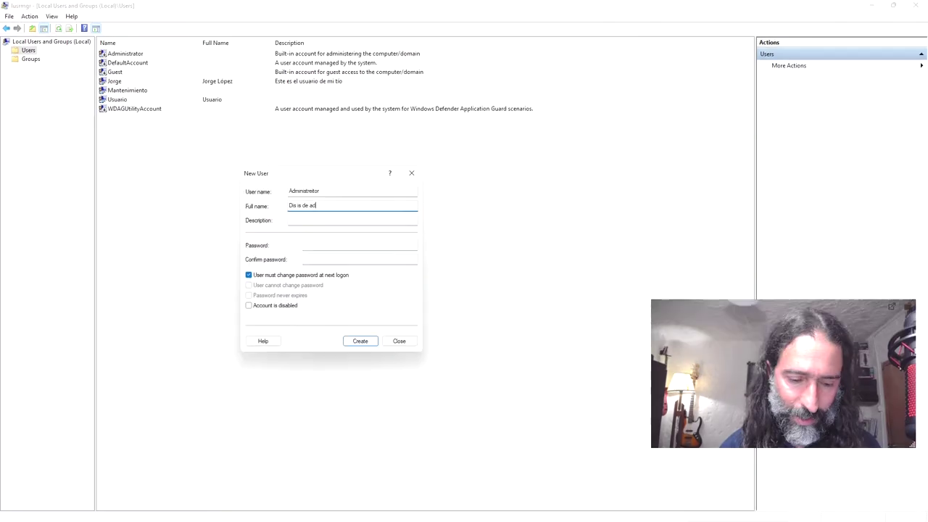
text(or of de pisi)
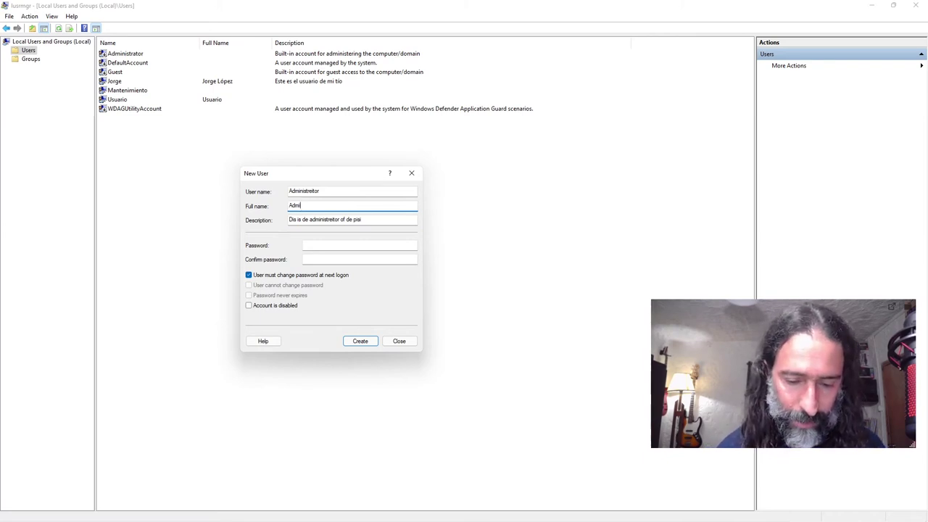
Step: Enter and confirm the password, clear the must-change-at-next-logon option, create Administreitor and close the form
text(ra)
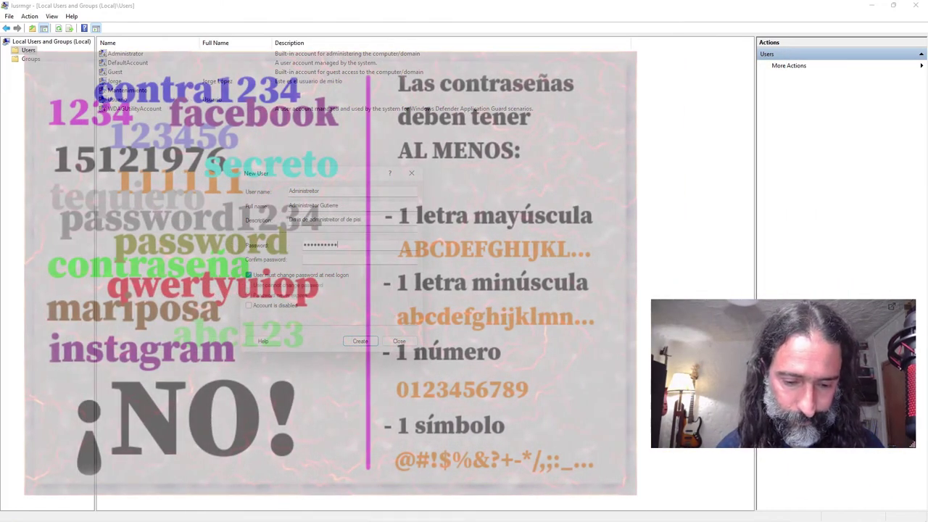
text(123)
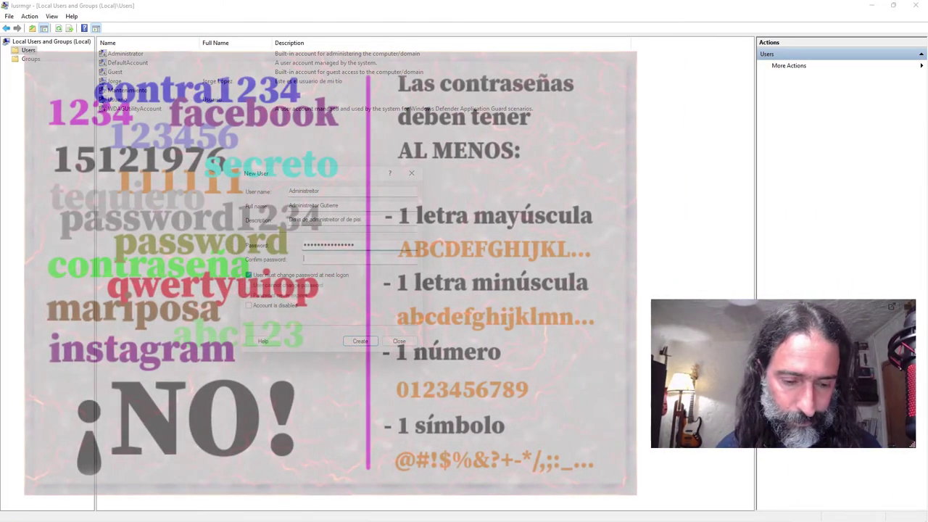
key(Tab)
text(123456789012)
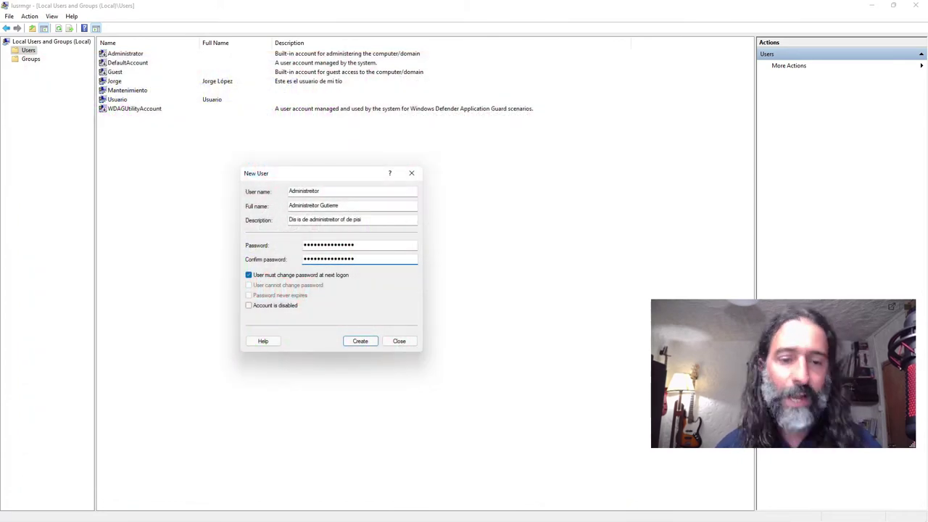
click(248, 275)
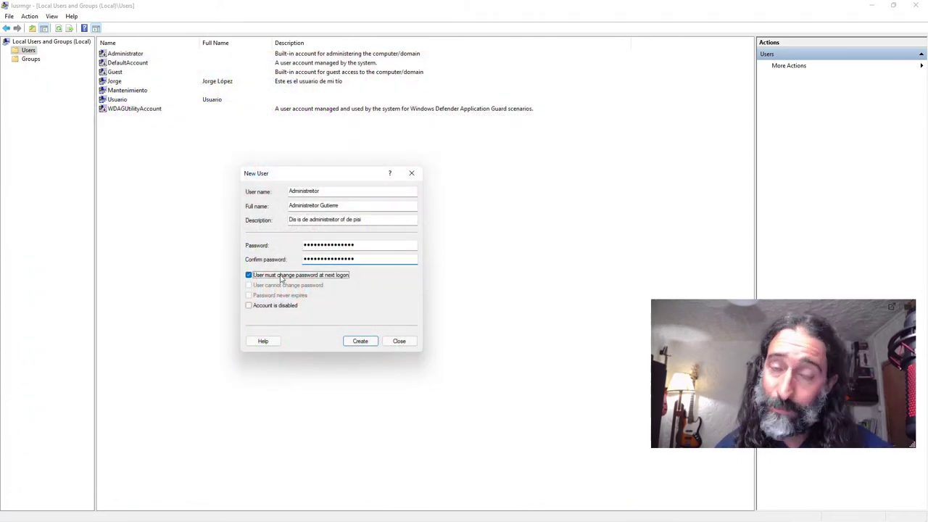
click(351, 340)
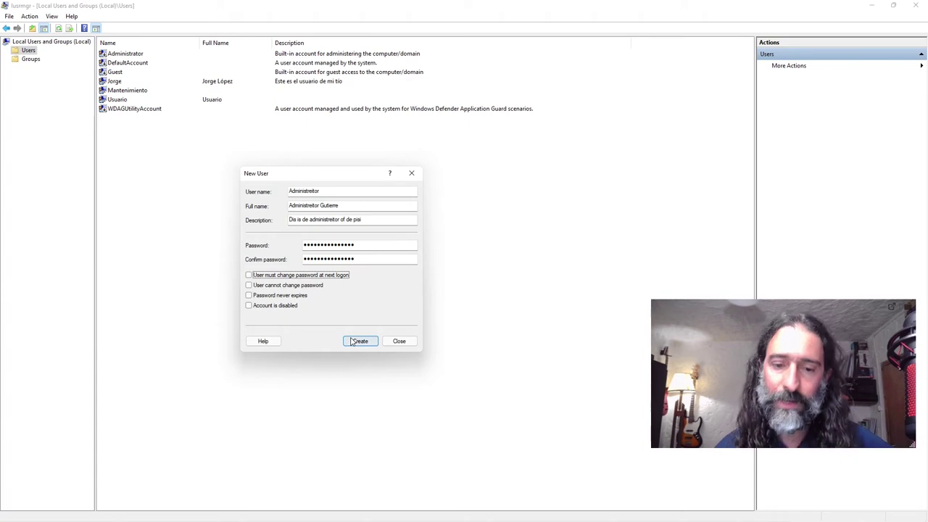
click(411, 174)
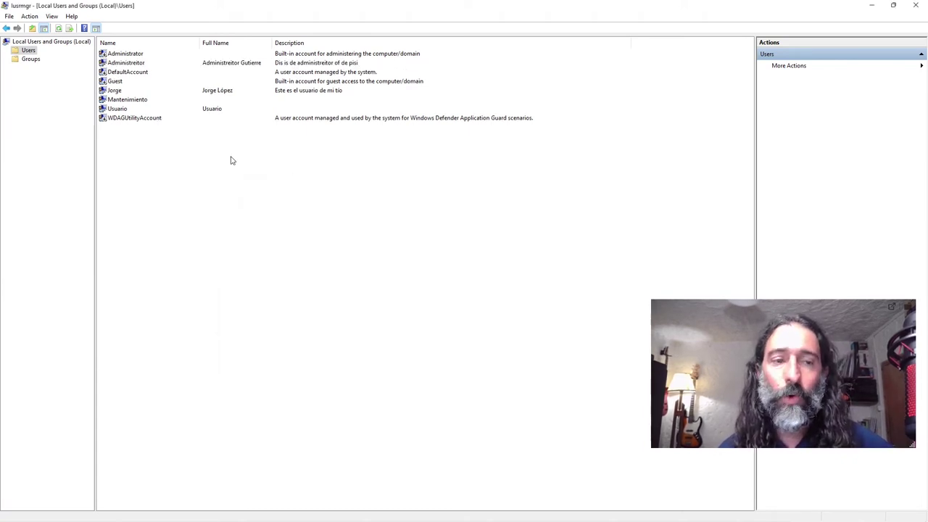
Step: Check Administreitor's Member Of tab shows only Users and open Select Groups to add another
double_click(132, 64)
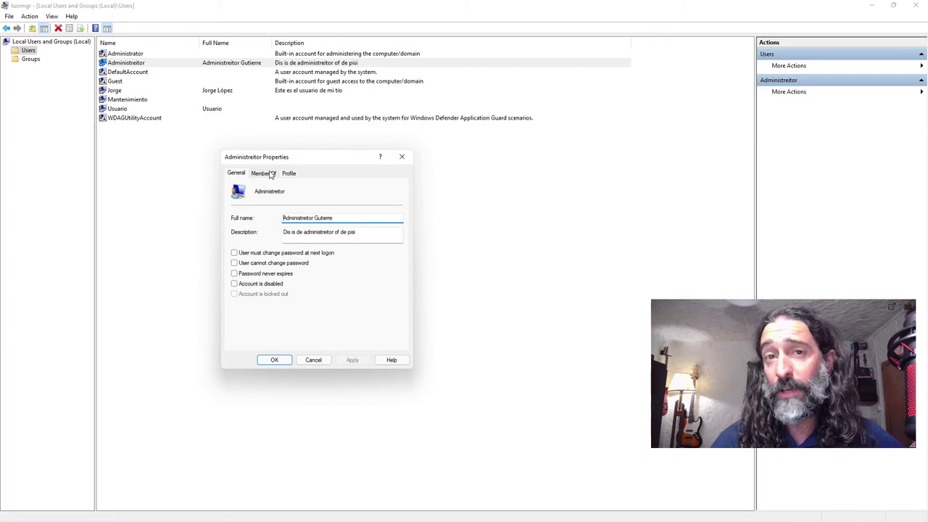
click(271, 175)
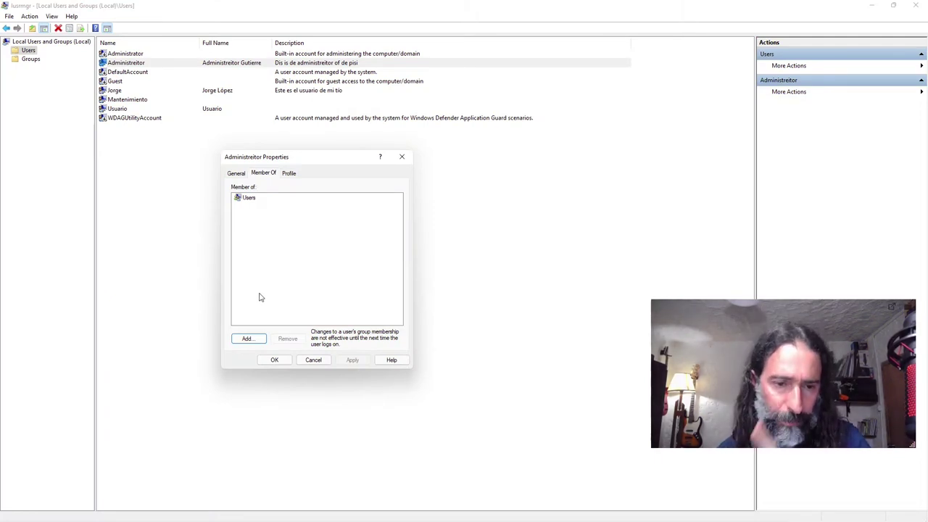
click(253, 340)
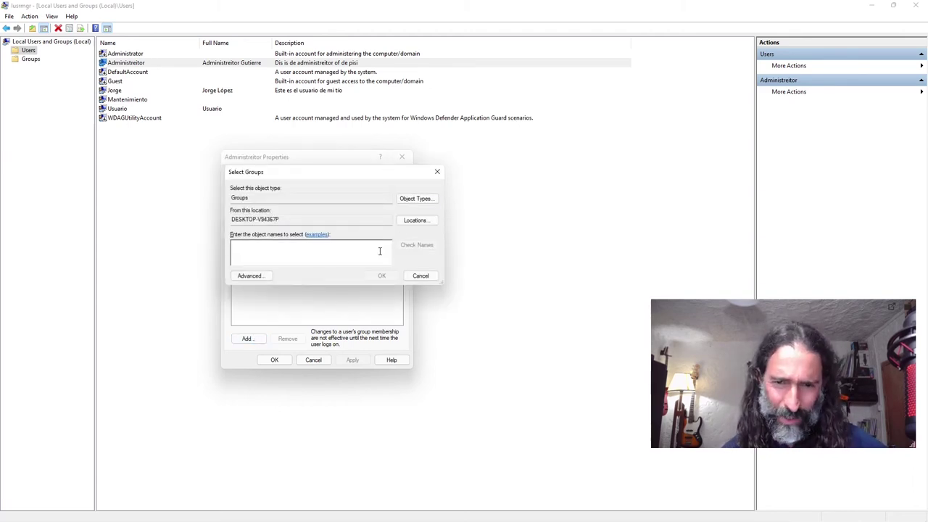
Step: List all local groups via Advanced > Find Now and add Administrators to Administreitor's memberships
click(259, 278)
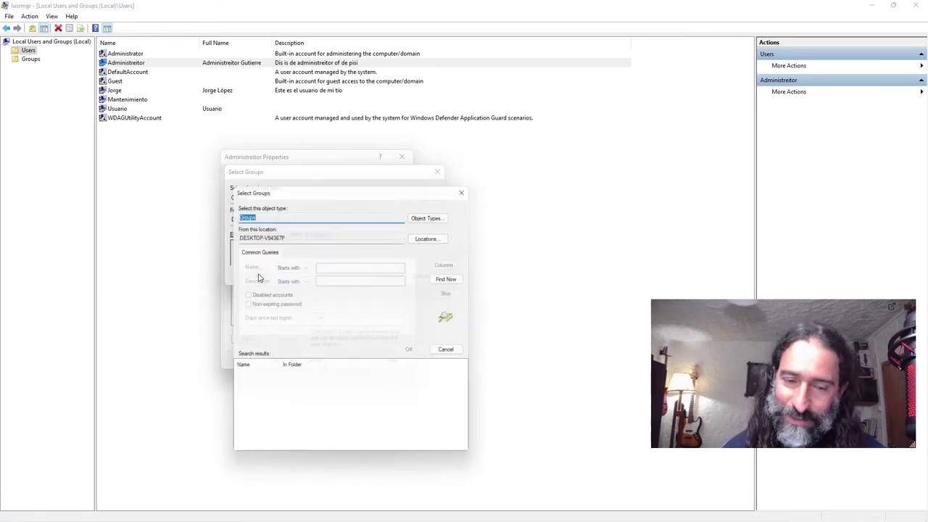
drag(346, 186, 346, 150)
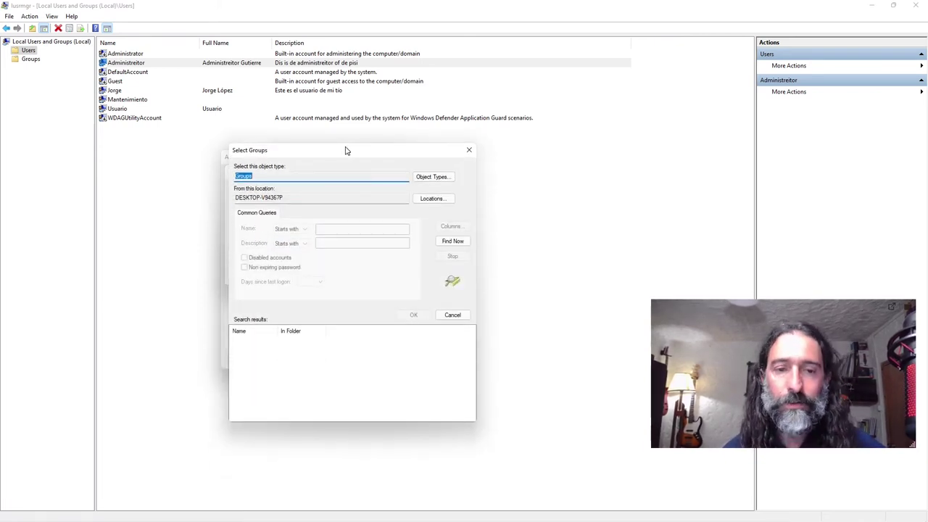
click(449, 245)
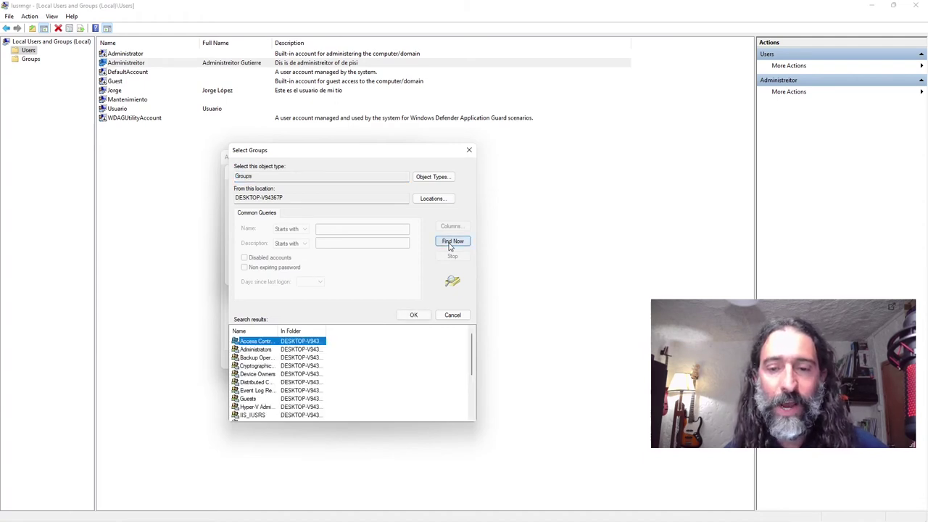
drag(281, 330, 304, 331)
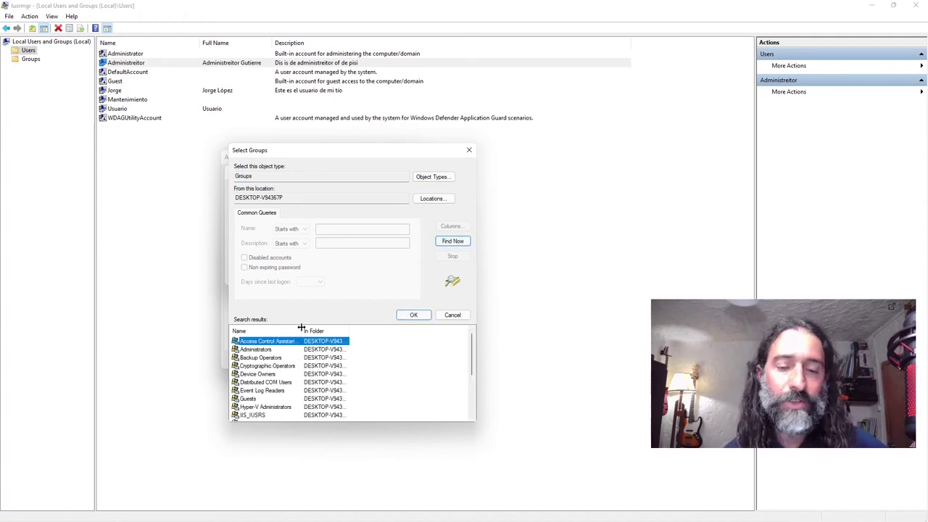
drag(323, 422, 255, 493)
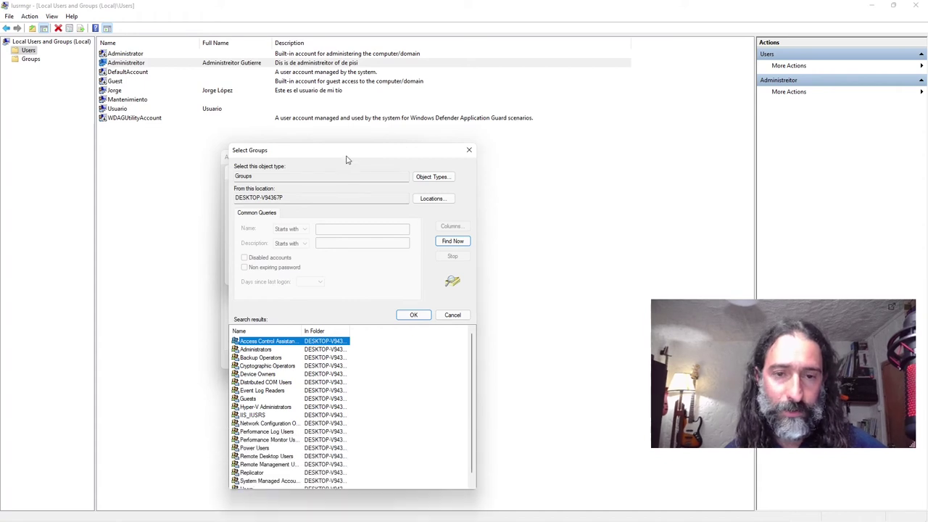
drag(346, 155, 350, 47)
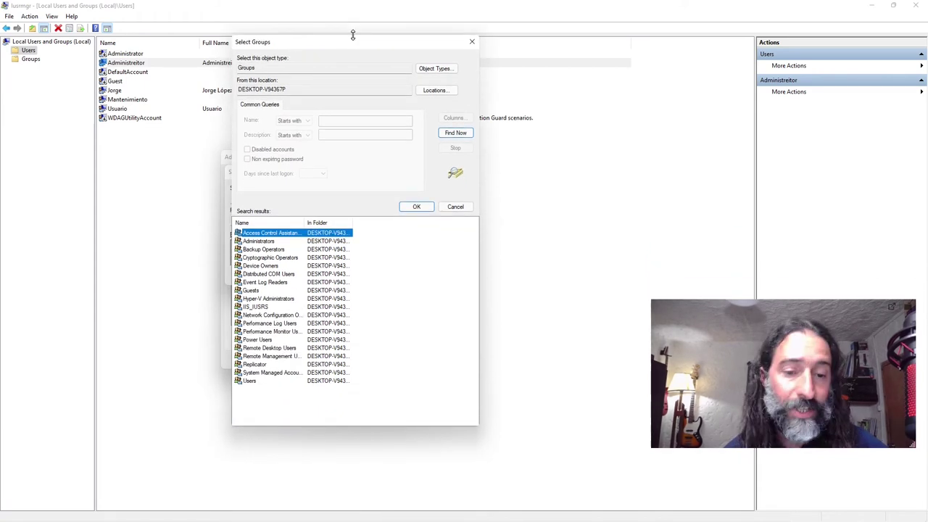
click(249, 380)
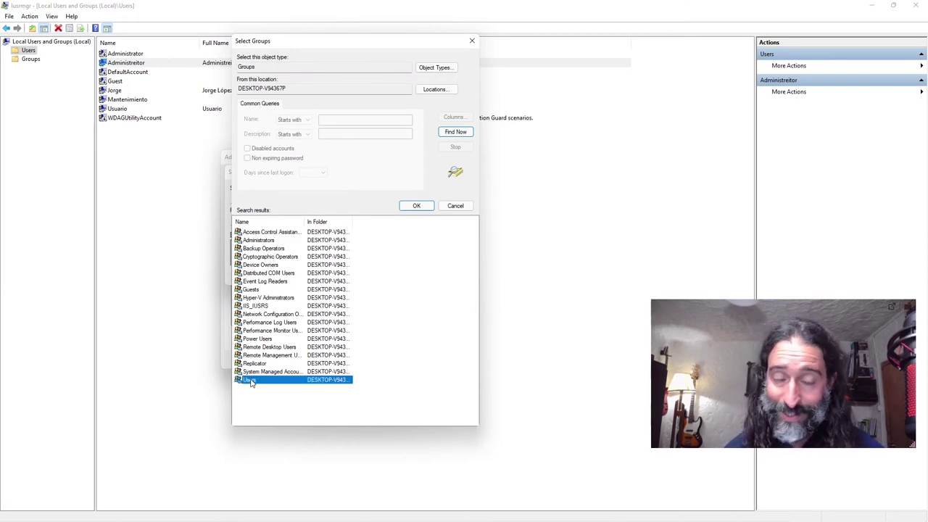
click(260, 240)
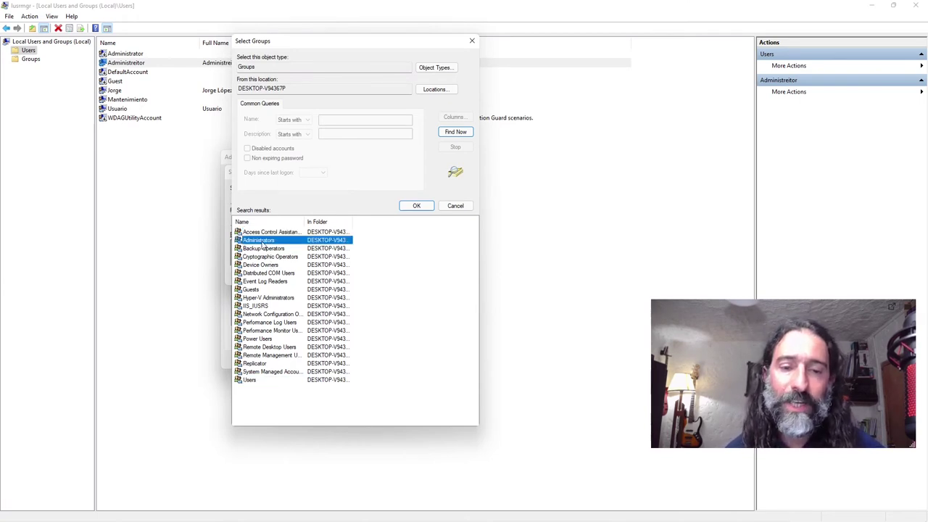
double_click(262, 241)
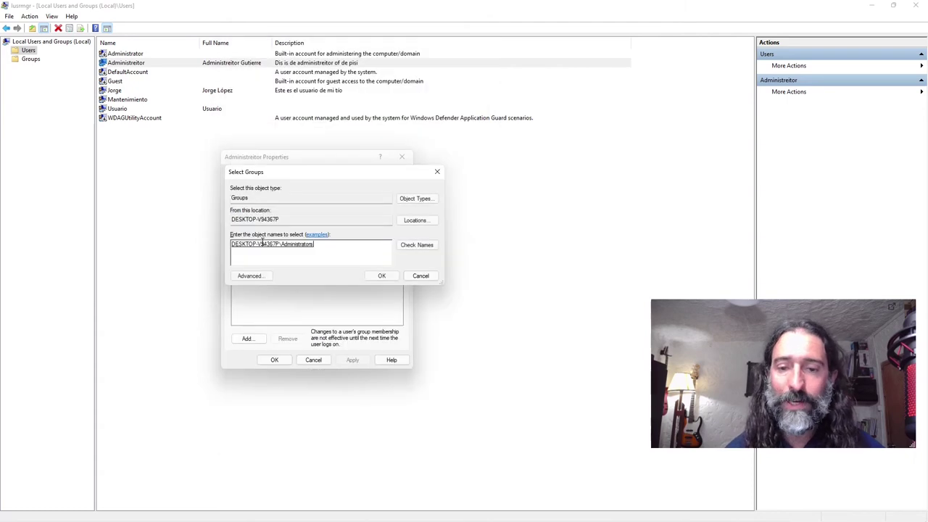
click(377, 275)
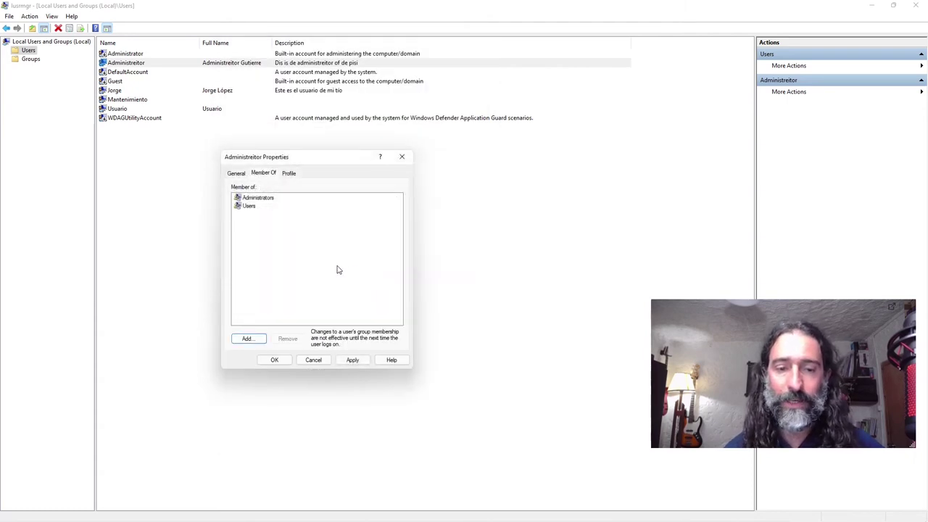
Step: Remove Administreitor from the Users group, leaving only Administrators, and apply the change
click(283, 169)
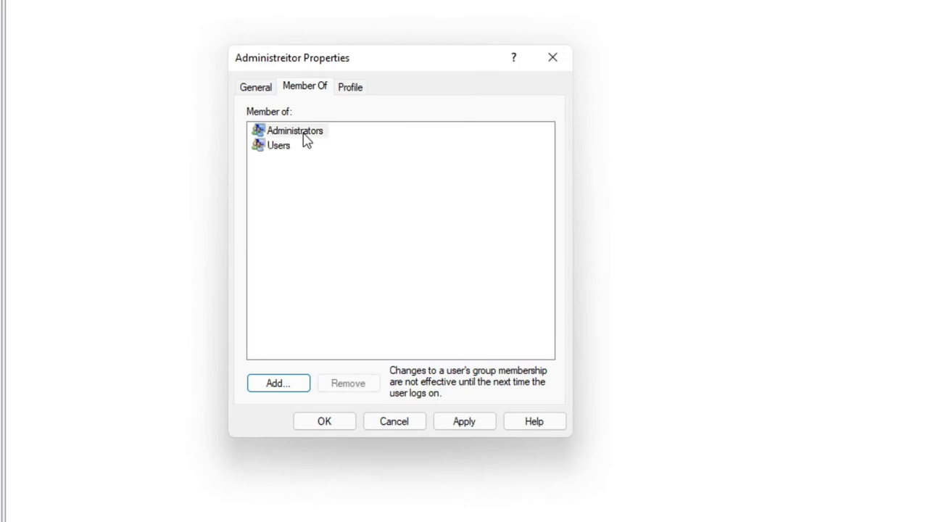
click(283, 149)
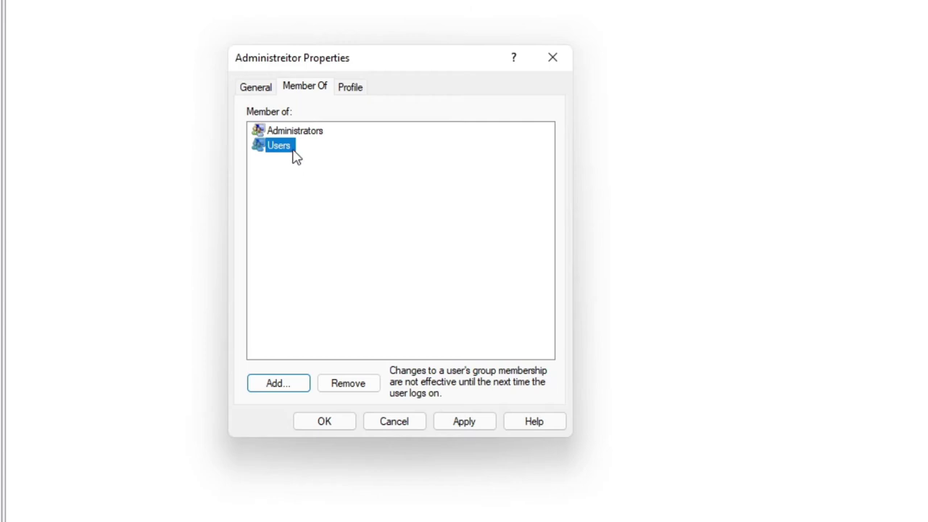
click(346, 386)
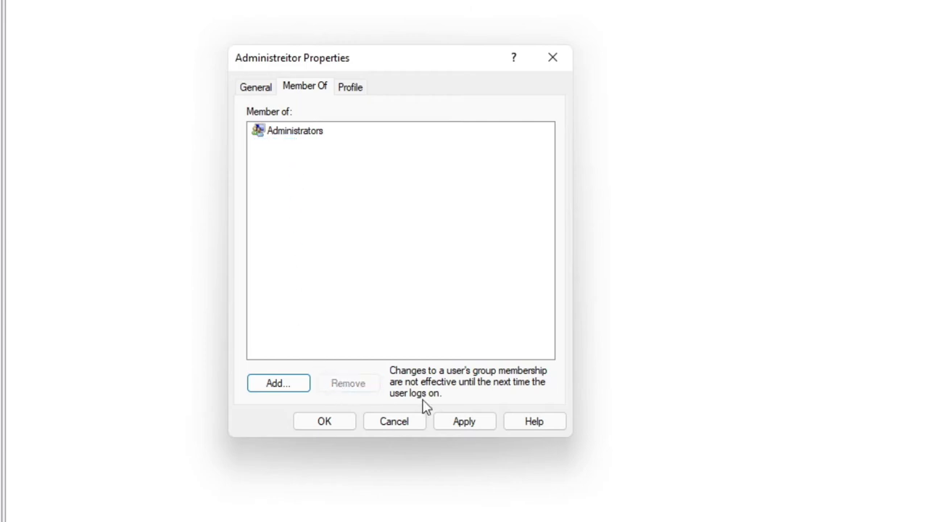
click(468, 424)
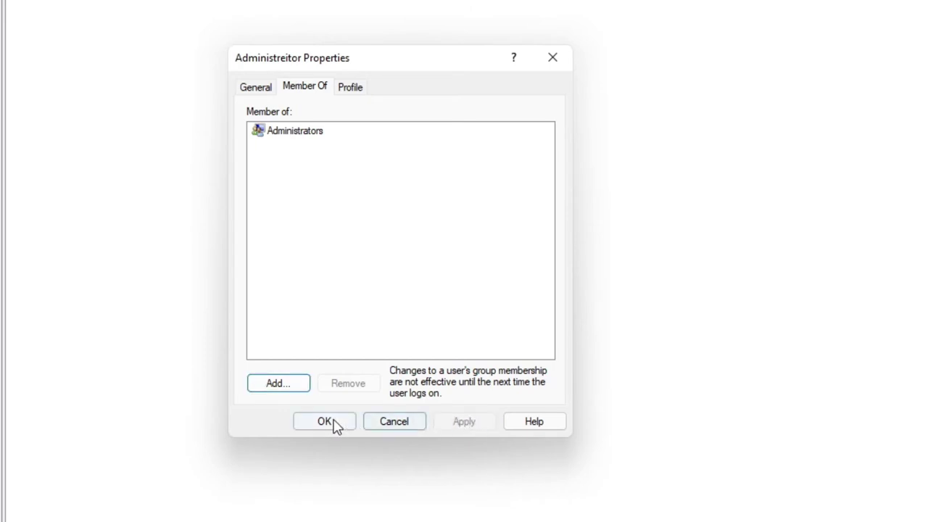
click(330, 424)
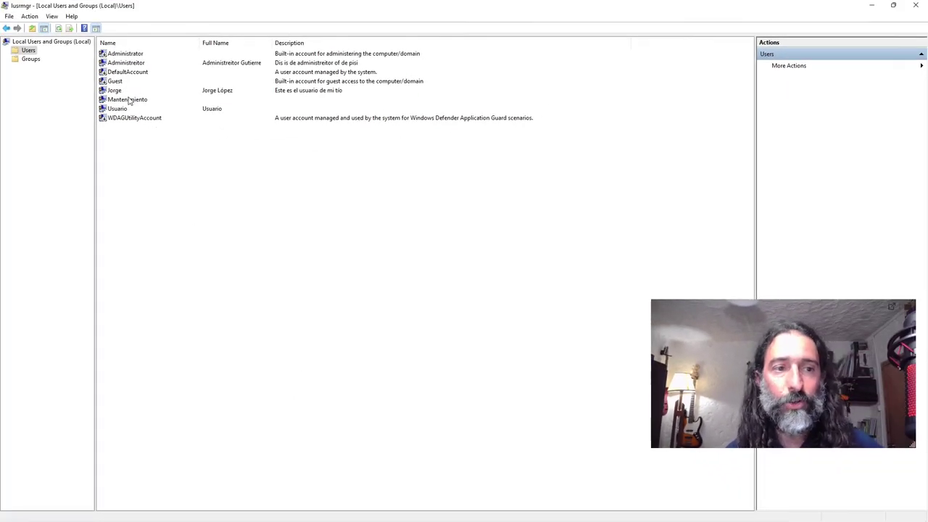
double_click(120, 91)
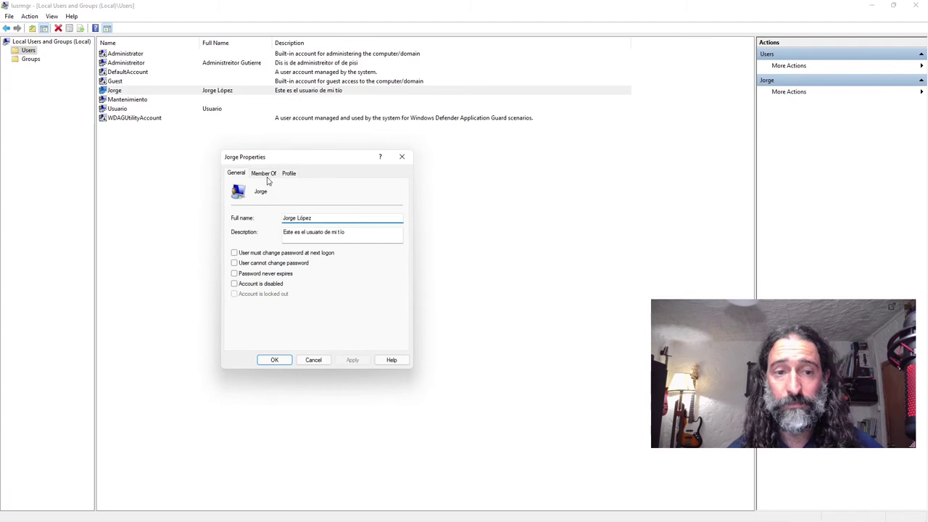
click(267, 176)
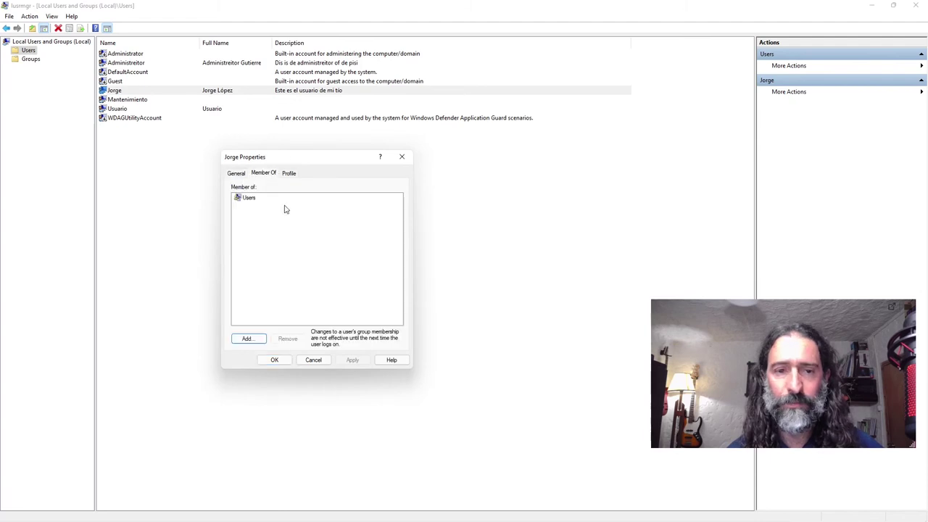
click(401, 157)
double_click(133, 64)
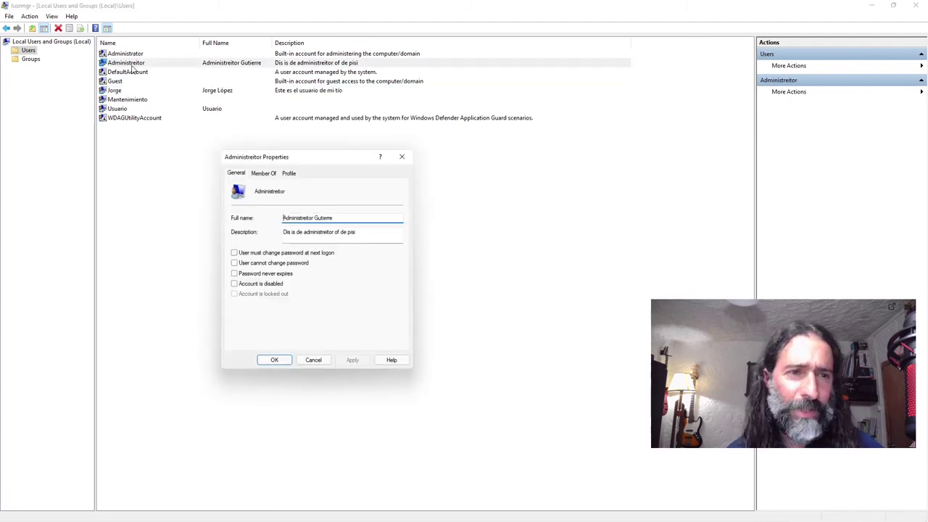
click(265, 174)
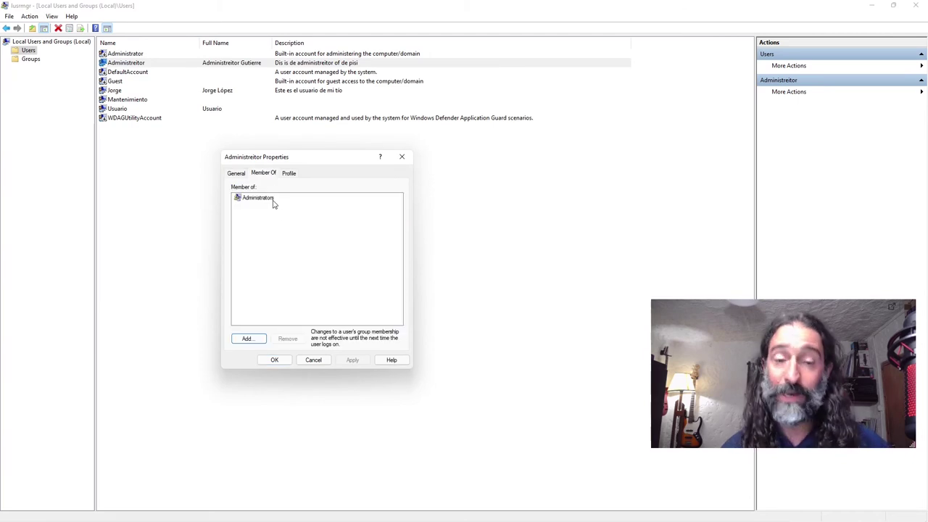
click(402, 157)
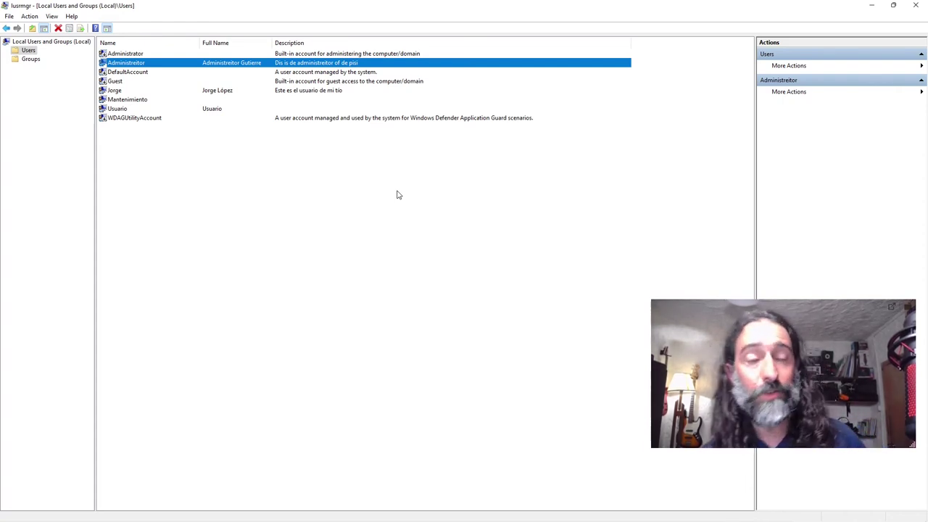
Step: Delete the Administreitor account, confirming both the deletion prompt and the administrator-account warning
right_click(129, 64)
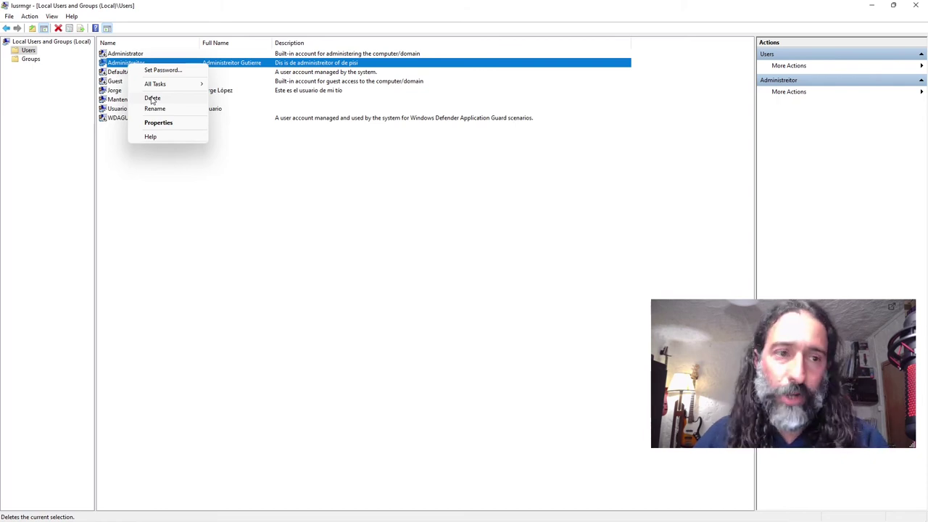
click(152, 99)
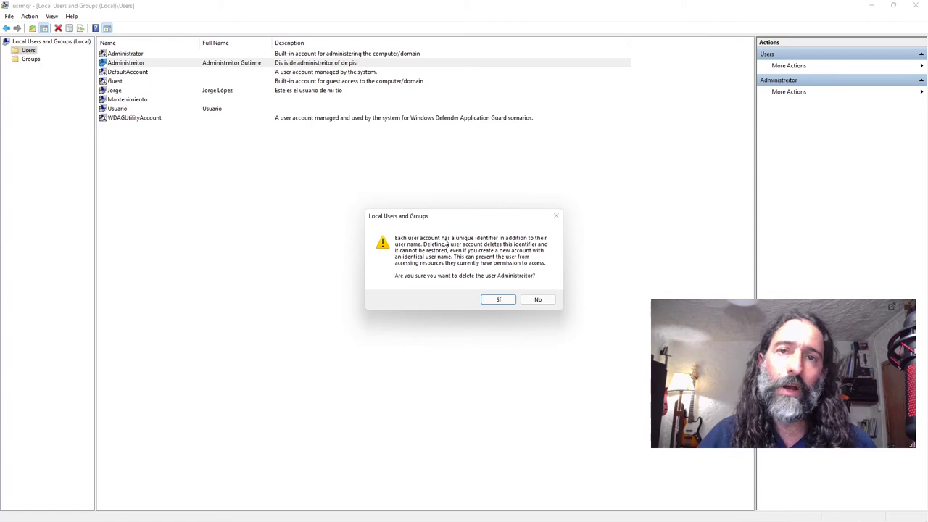
click(496, 300)
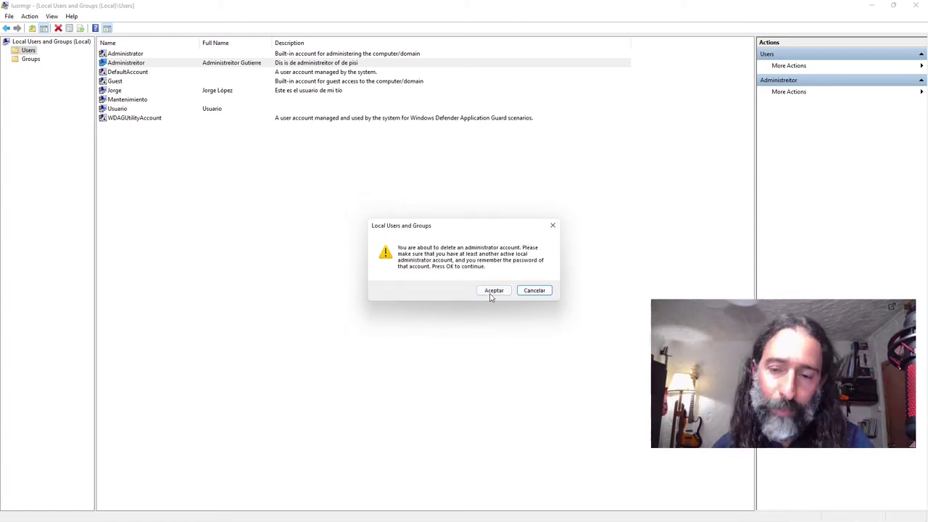
click(491, 291)
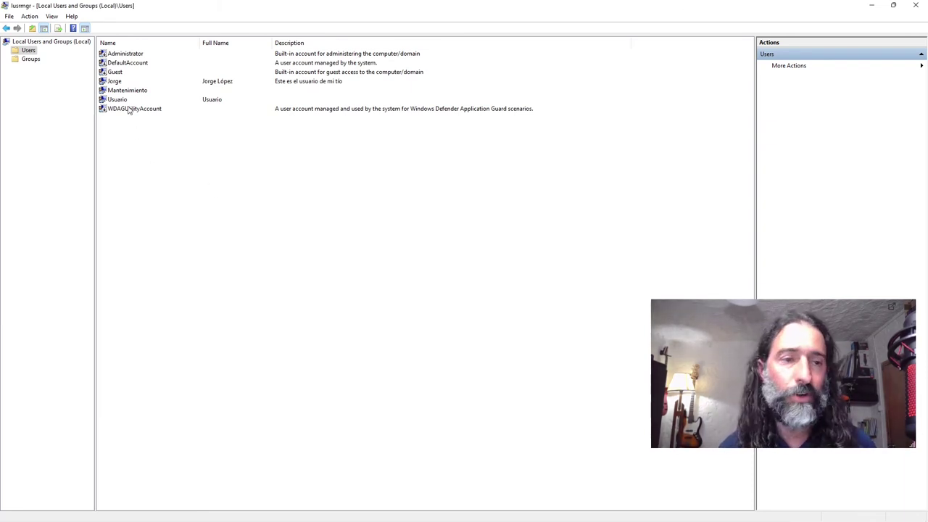
Step: Delete the uncle's account, then view Usuario's Member Of groups
click(114, 82)
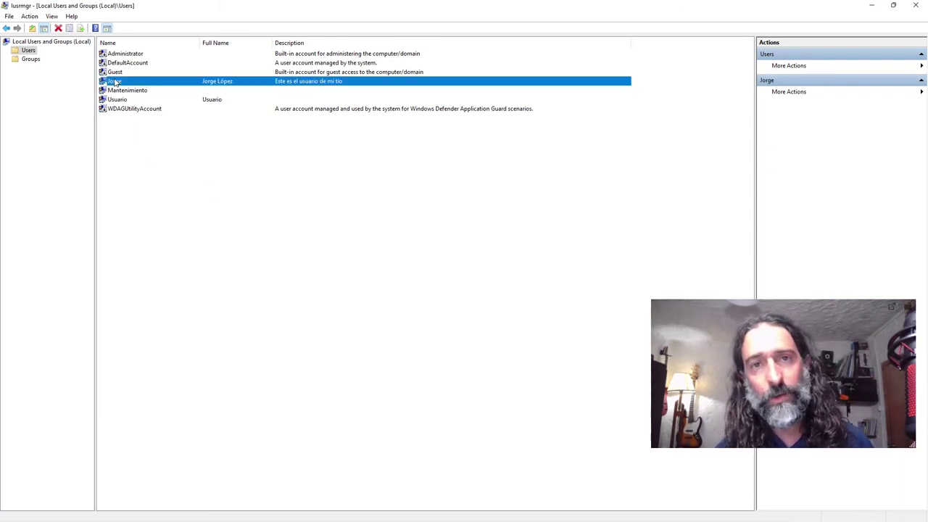
right_click(114, 82)
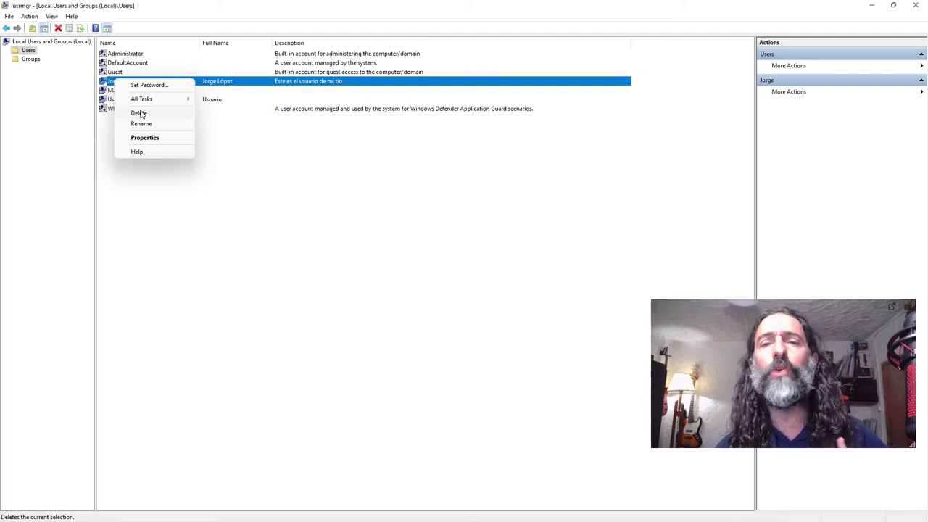
click(138, 113)
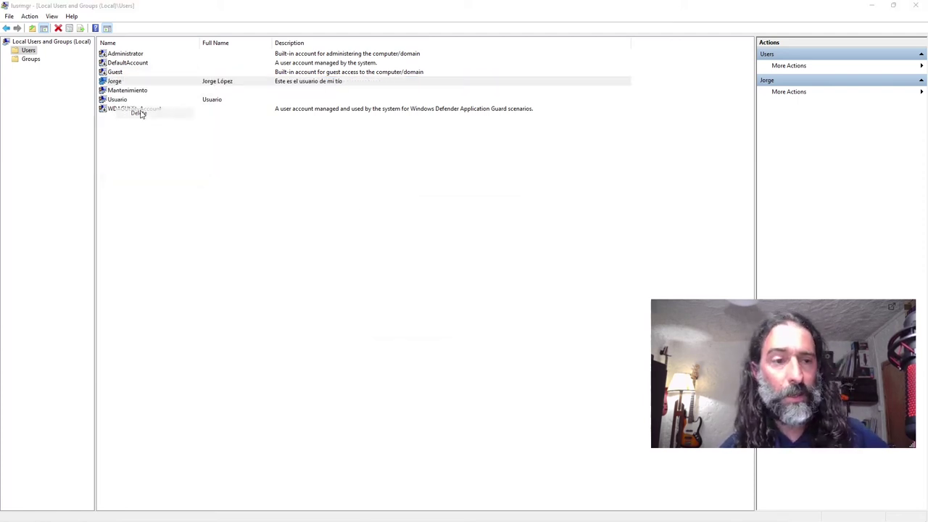
click(499, 301)
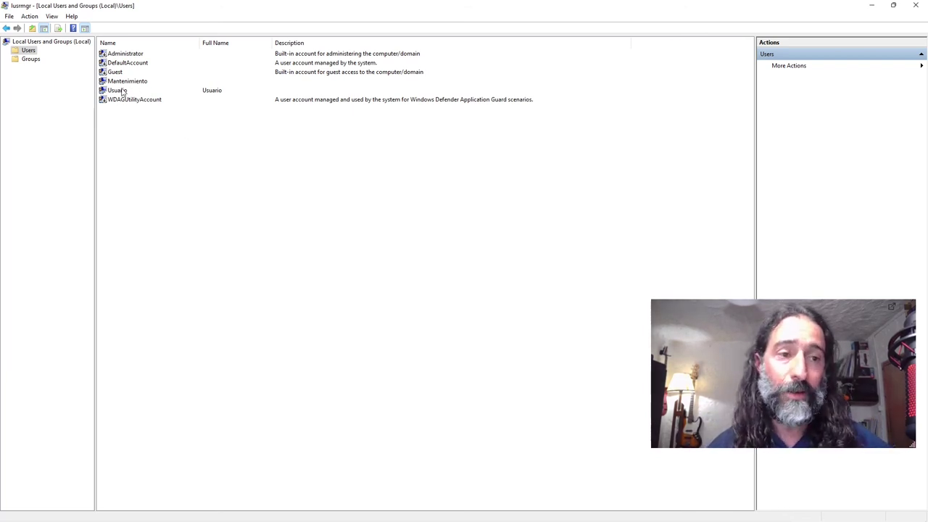
double_click(118, 91)
click(264, 174)
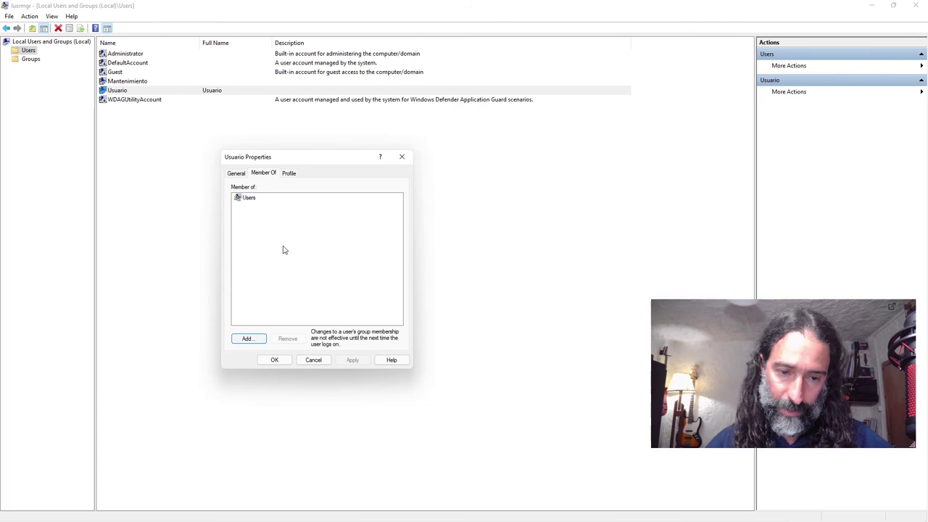
Step: Start a new local user named pepepepe with matching full name and description
click(400, 158)
right_click(252, 156)
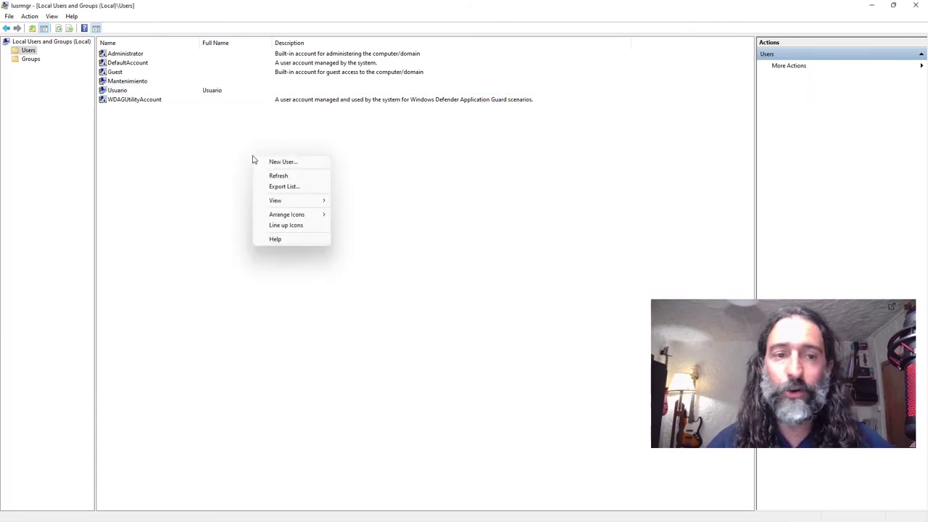
click(273, 164)
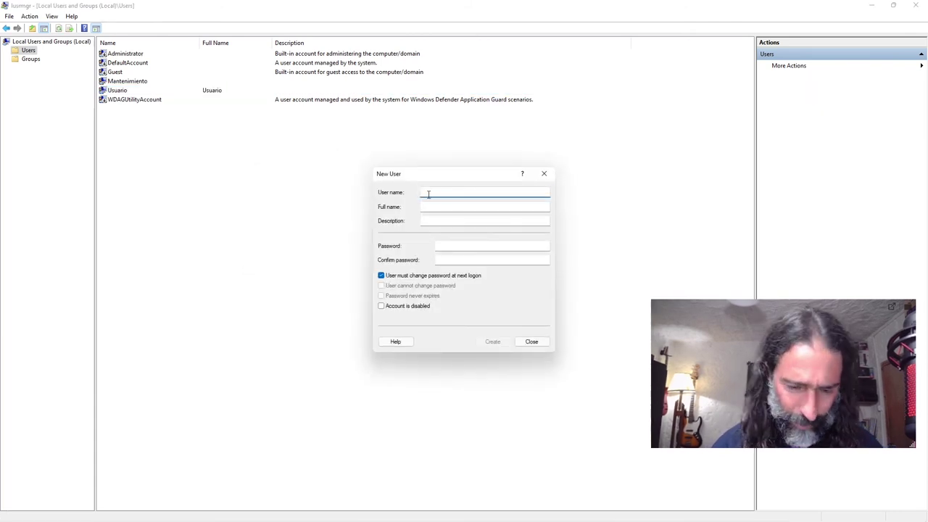
text(pepepepe)
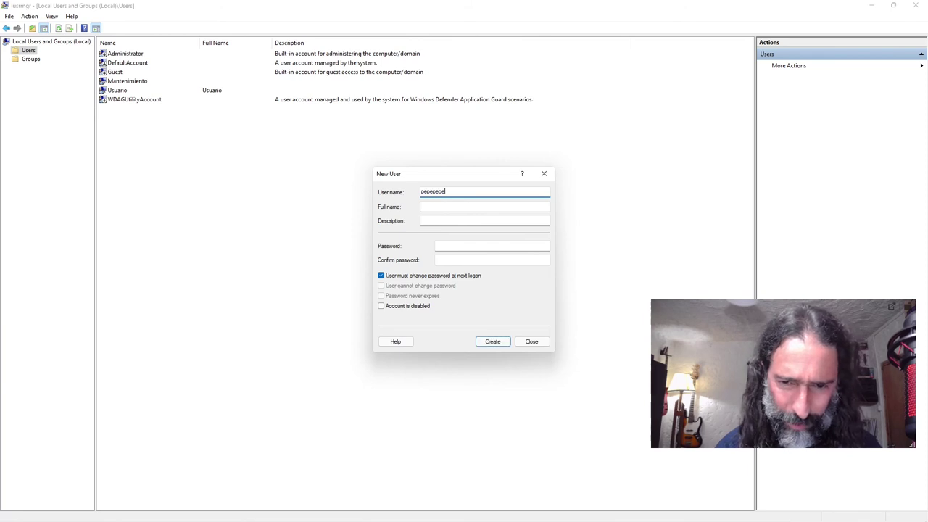
click(485, 207)
text(pepepepe)
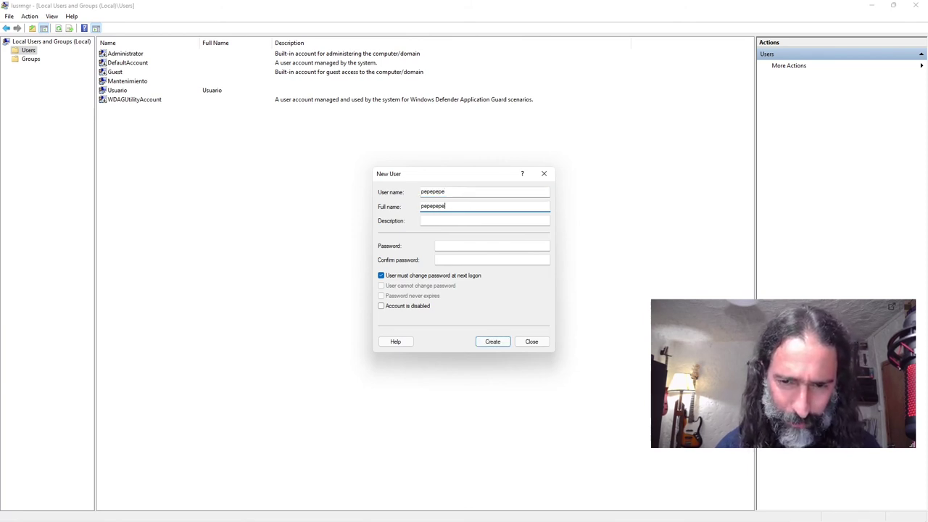
key(Tab)
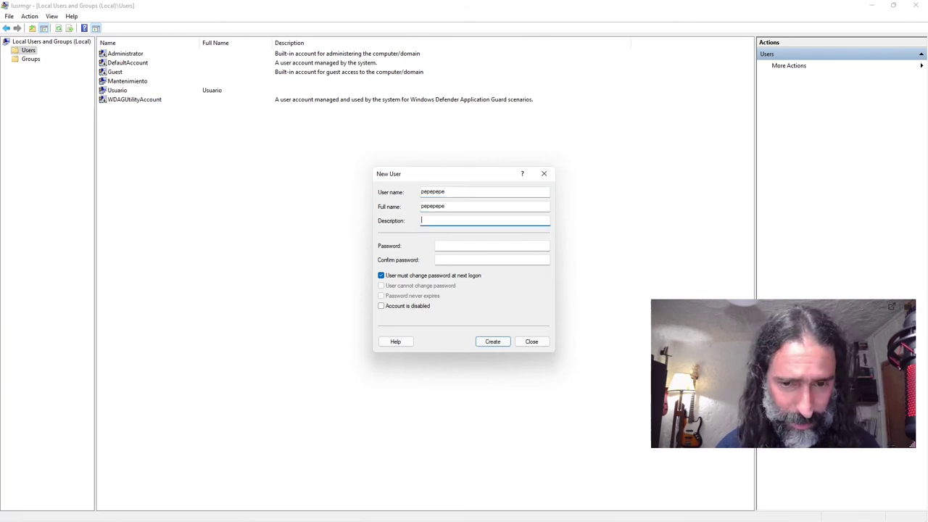
text(pepepepe)
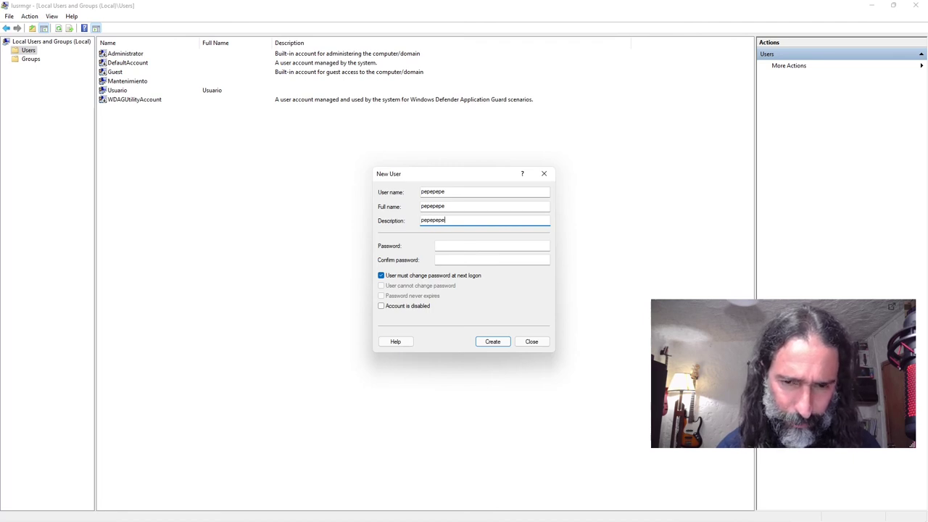
Step: Enter and confirm the account password, create the user, and close the form
key(Tab)
text(pepepepe)
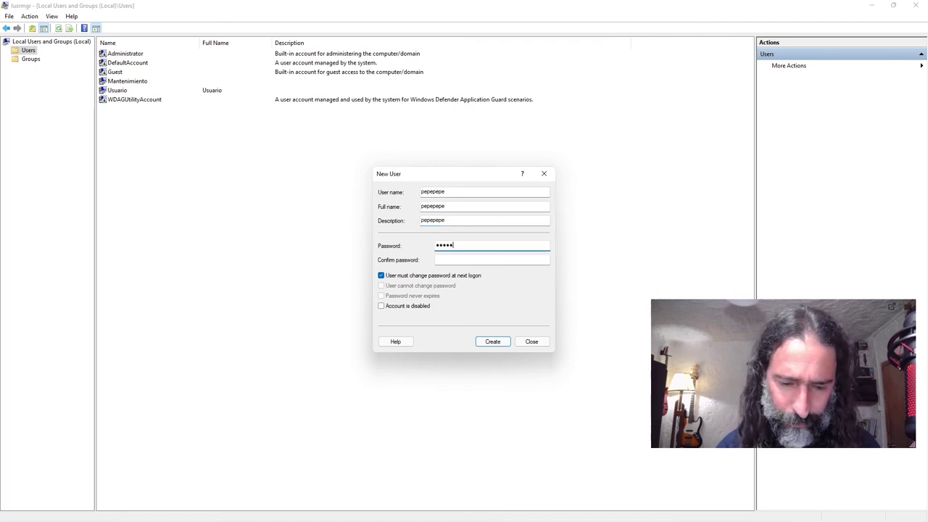
key(Tab)
text(pepepe)
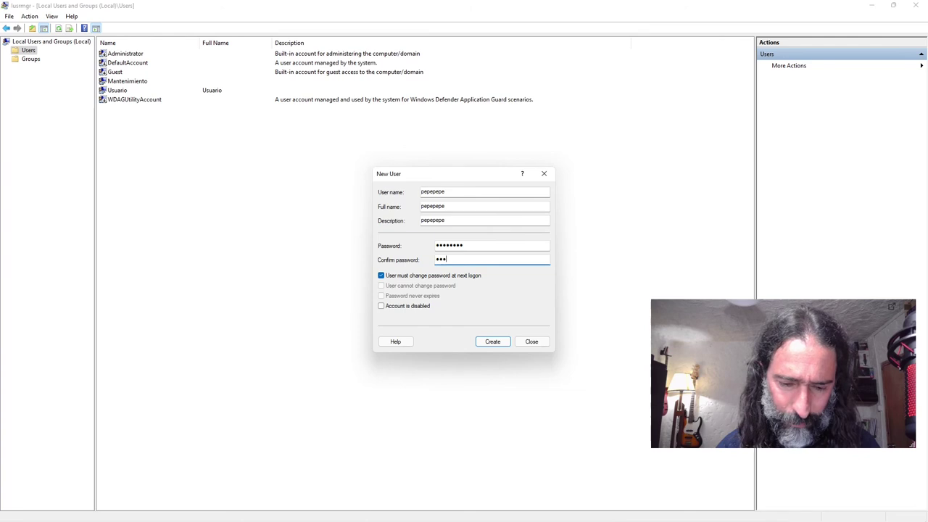
text(pe)
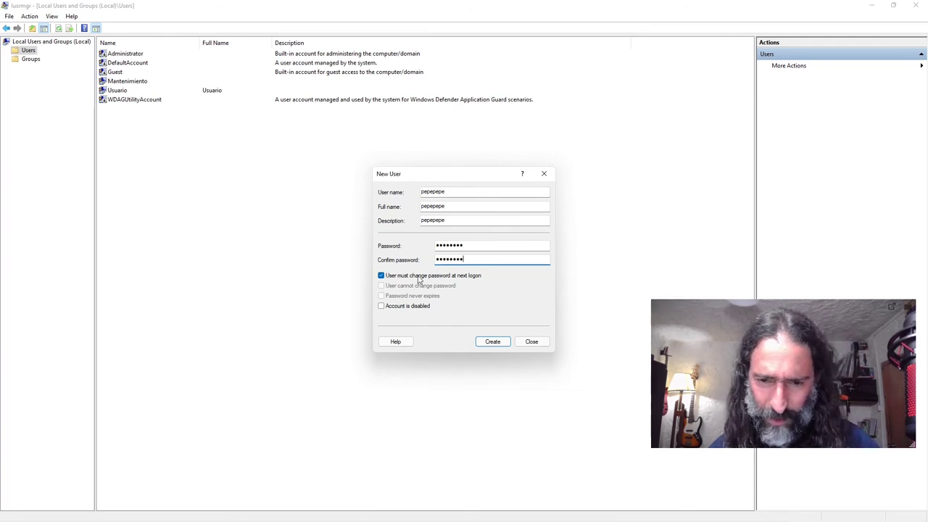
click(488, 342)
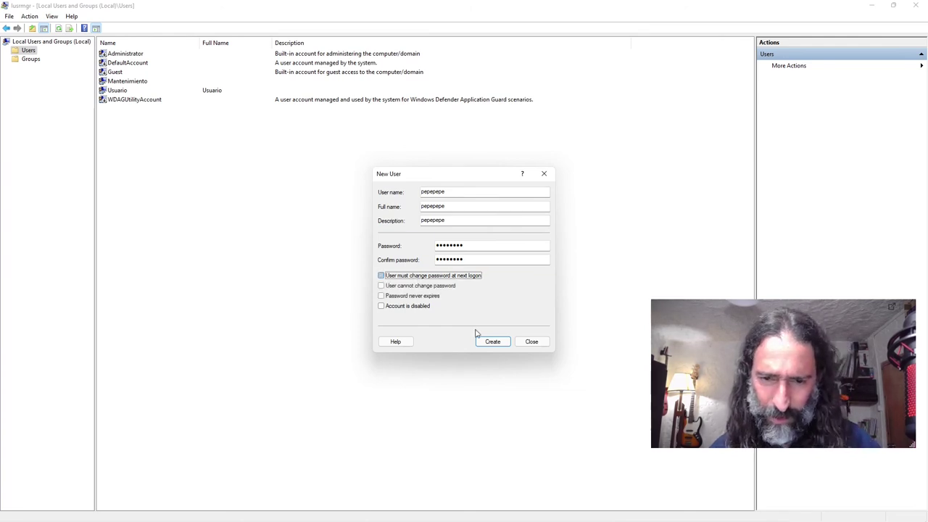
click(546, 176)
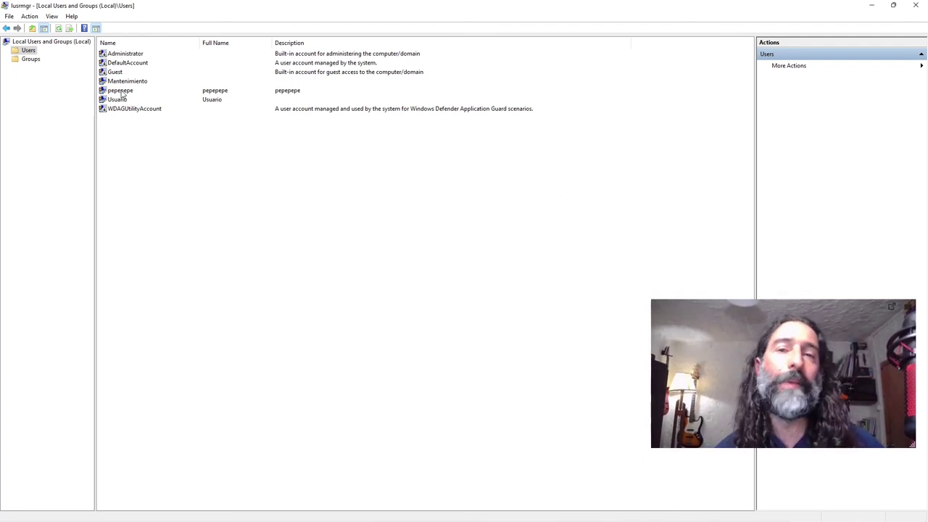
Step: Add pepepepe to the Administrators group via the group search
double_click(121, 93)
click(264, 174)
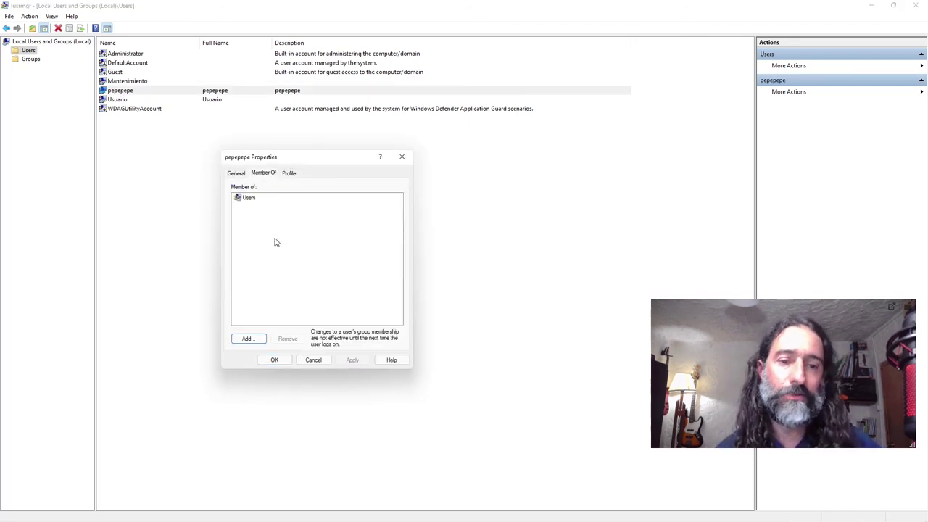
click(247, 339)
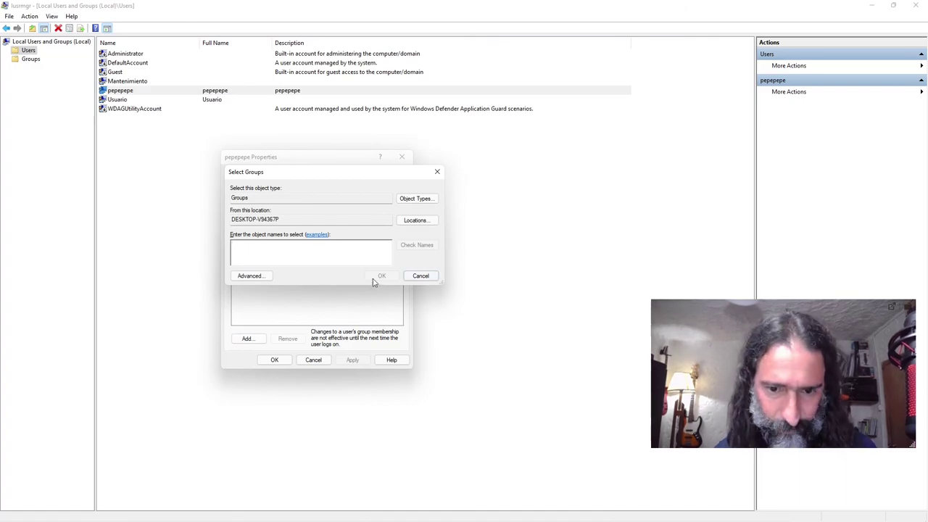
click(251, 276)
click(454, 278)
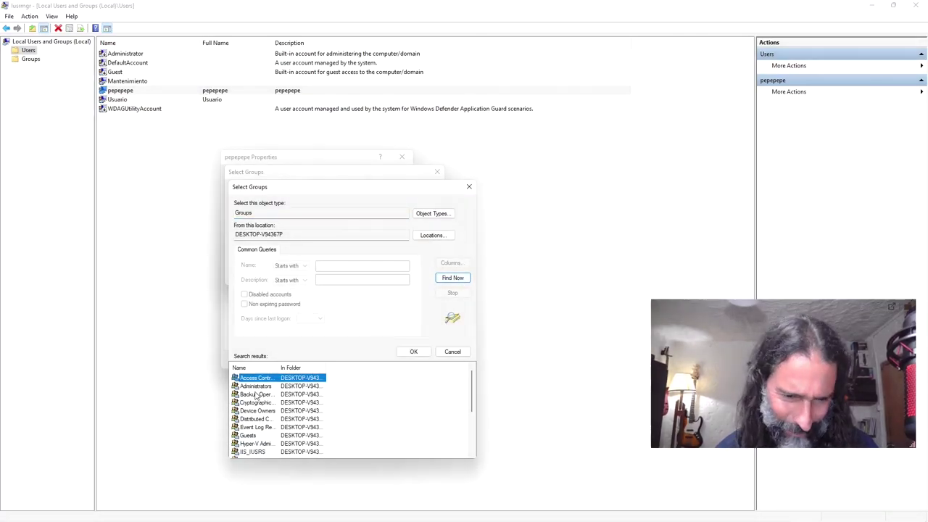
double_click(256, 386)
click(380, 273)
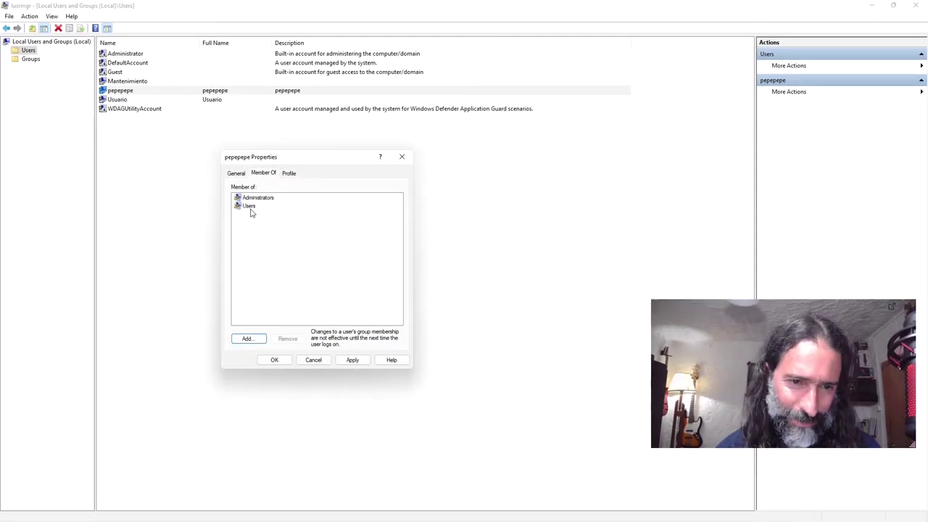
Step: Remove pepepepe from Users, save, and reopen its memberships to verify
click(251, 208)
click(287, 339)
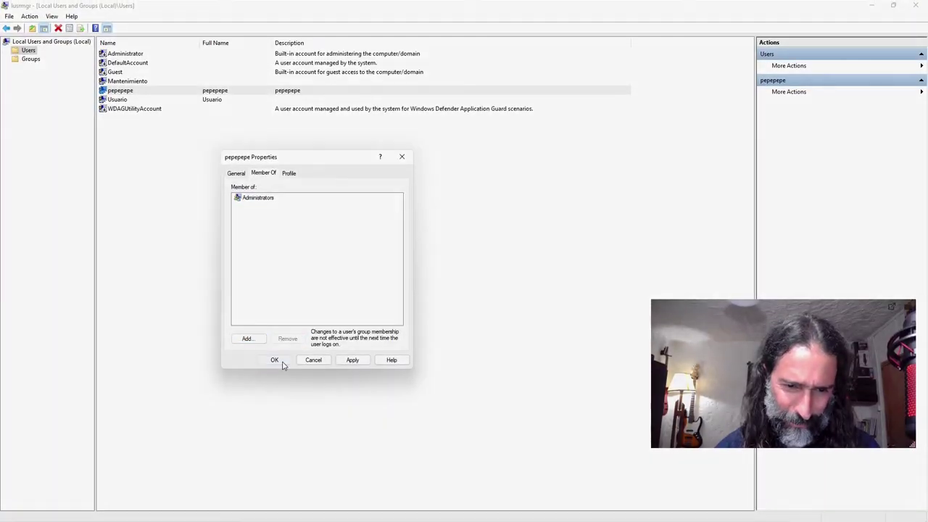
click(284, 365)
double_click(134, 91)
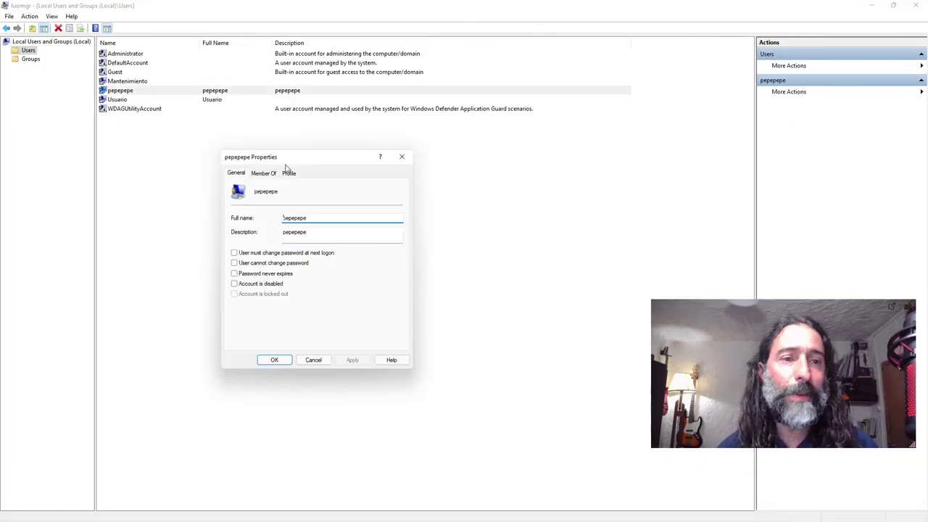
click(262, 174)
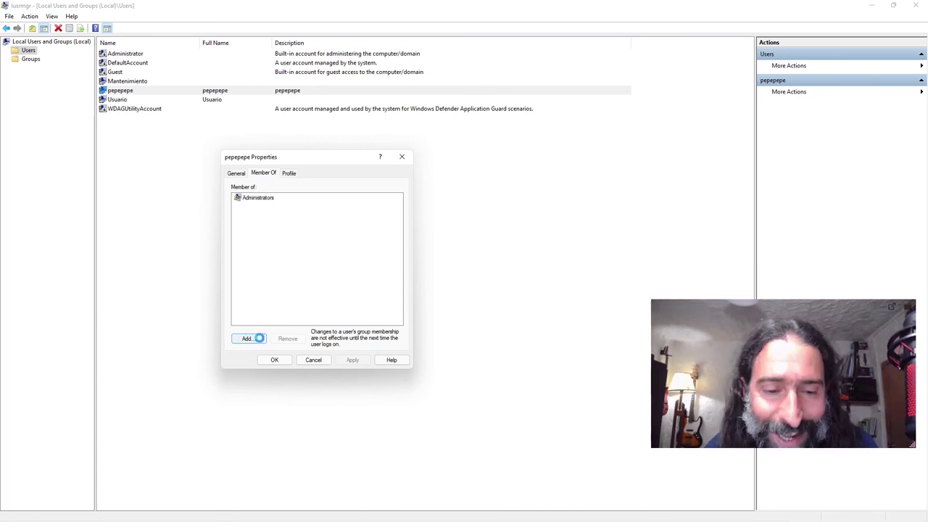
Step: Add pepepepe to the Users group, searching local groups on this computer
click(258, 339)
click(422, 222)
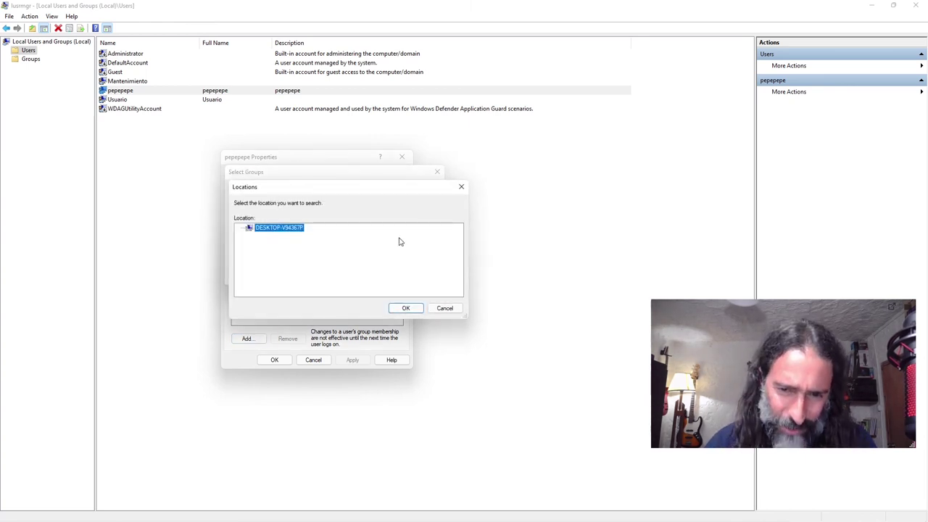
click(467, 188)
click(247, 273)
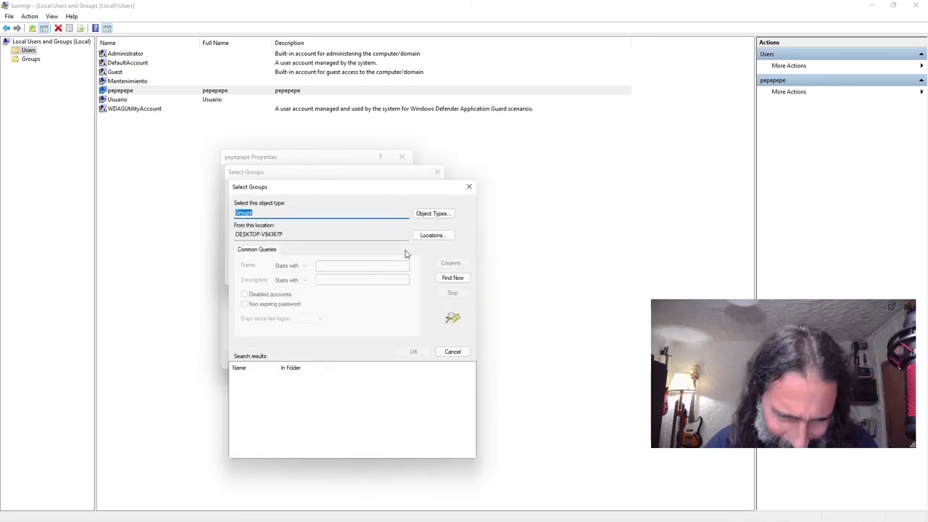
click(461, 282)
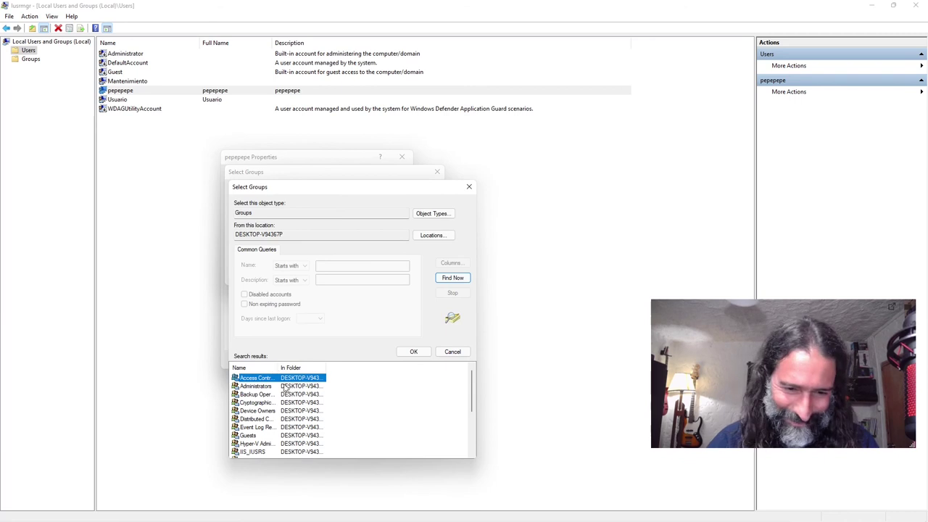
scroll(293, 403, down, 3)
double_click(247, 452)
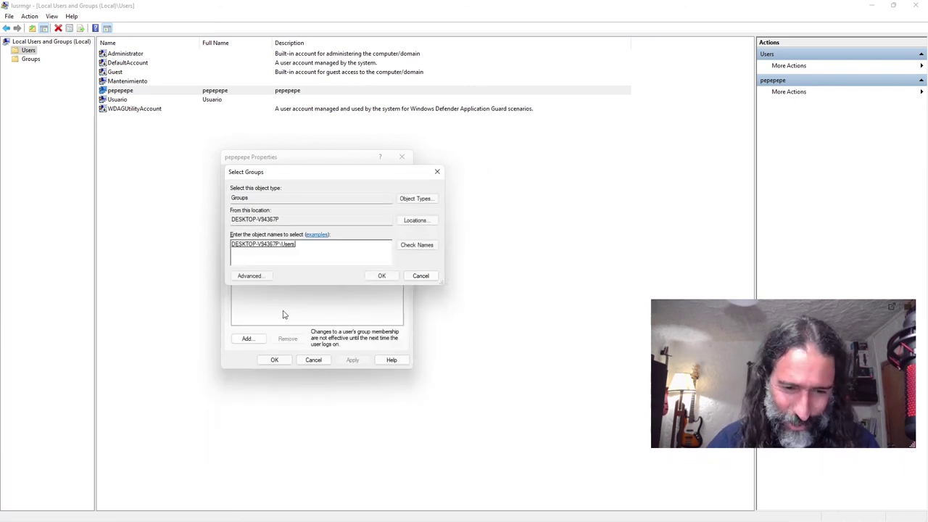
click(382, 275)
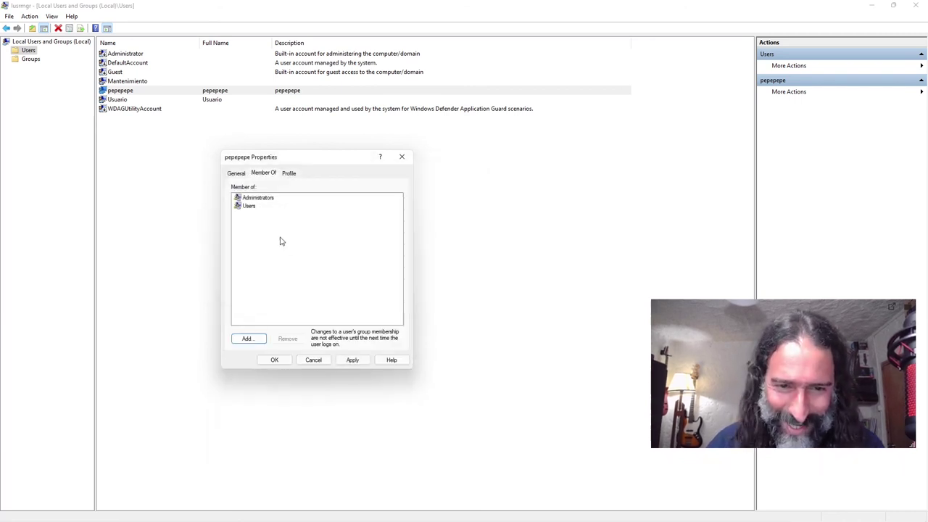
Step: Remove pepepepe from Administrators, save, verify on reopening, and close its properties
click(259, 201)
click(287, 338)
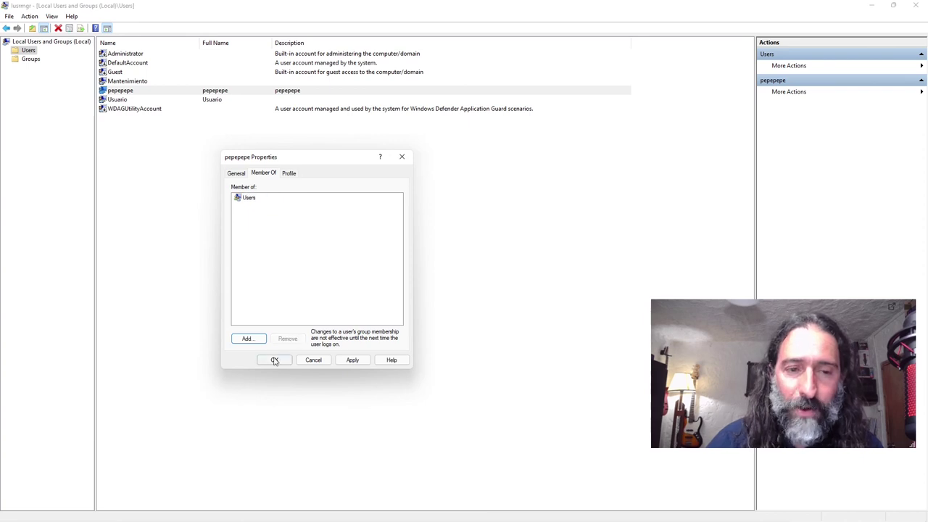
click(274, 360)
double_click(152, 92)
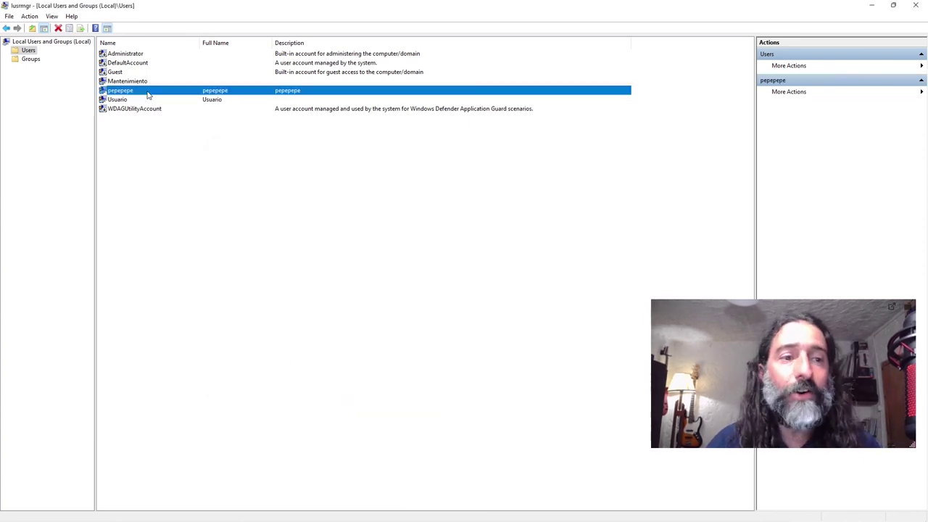
click(262, 173)
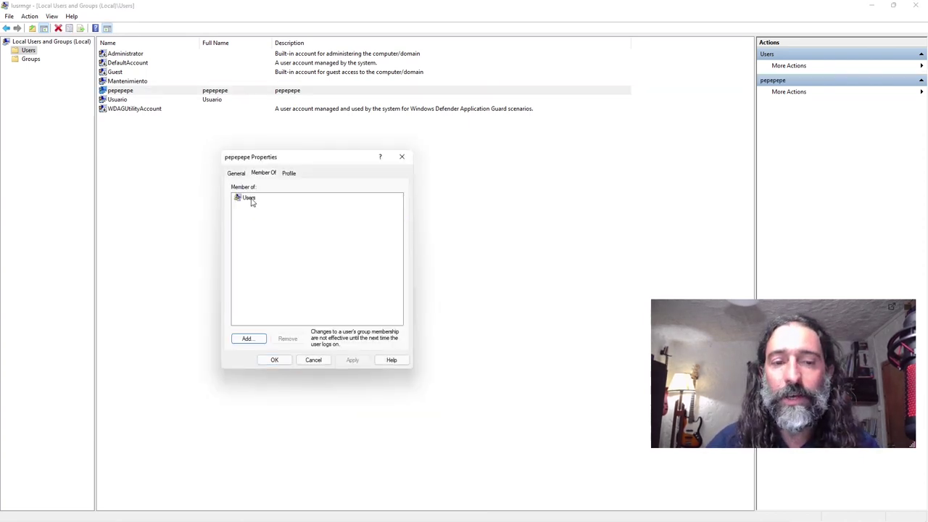
click(402, 156)
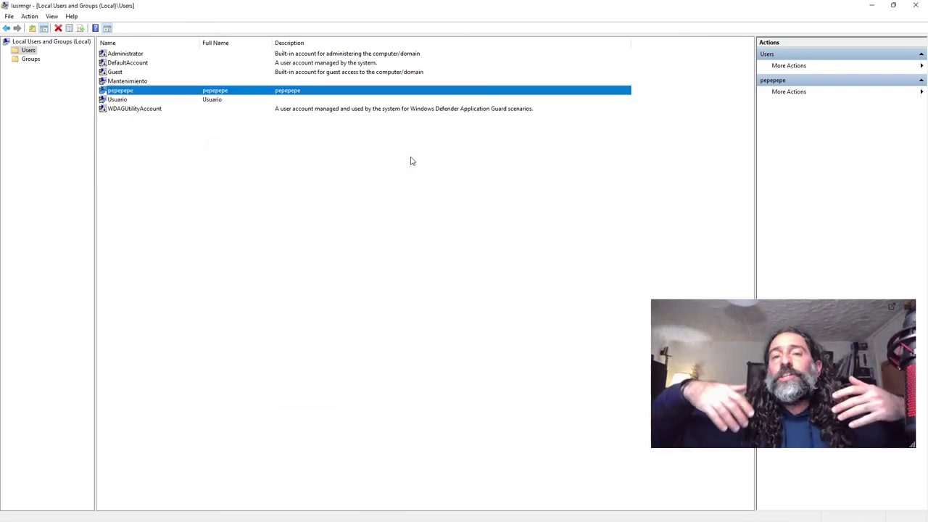